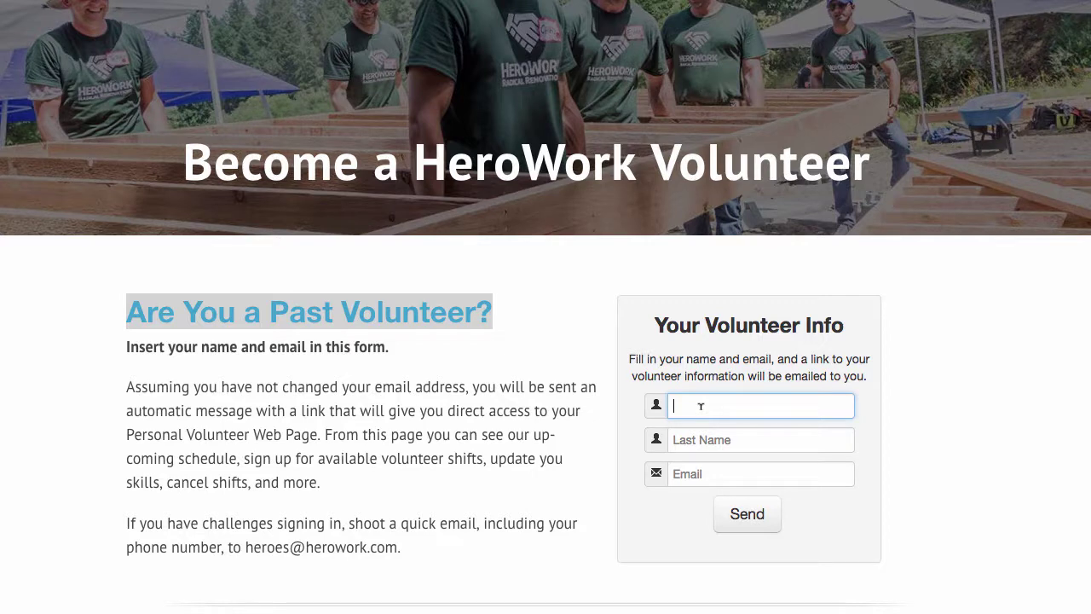
Enter the volunteer's first name, last name and suggested email address, then send the personal-page request
key(Tab)
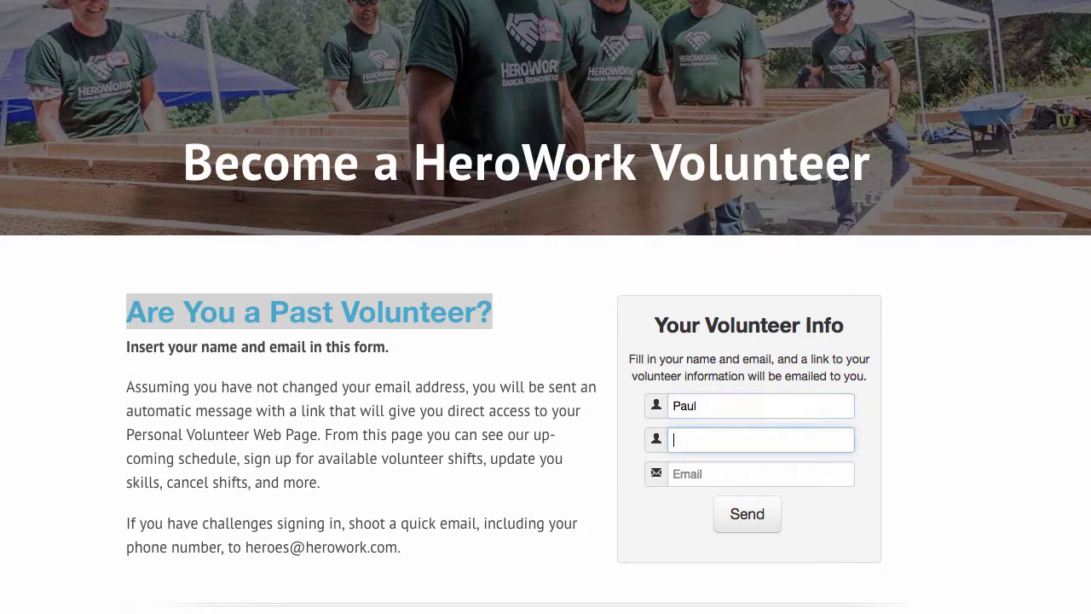
key(Tab)
text(In)
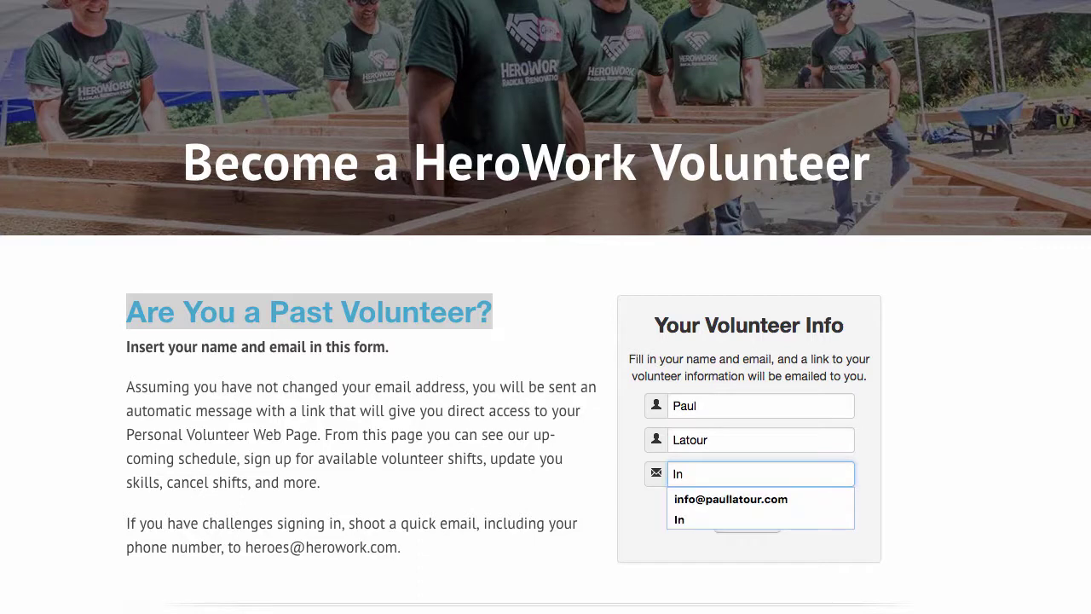
click(708, 496)
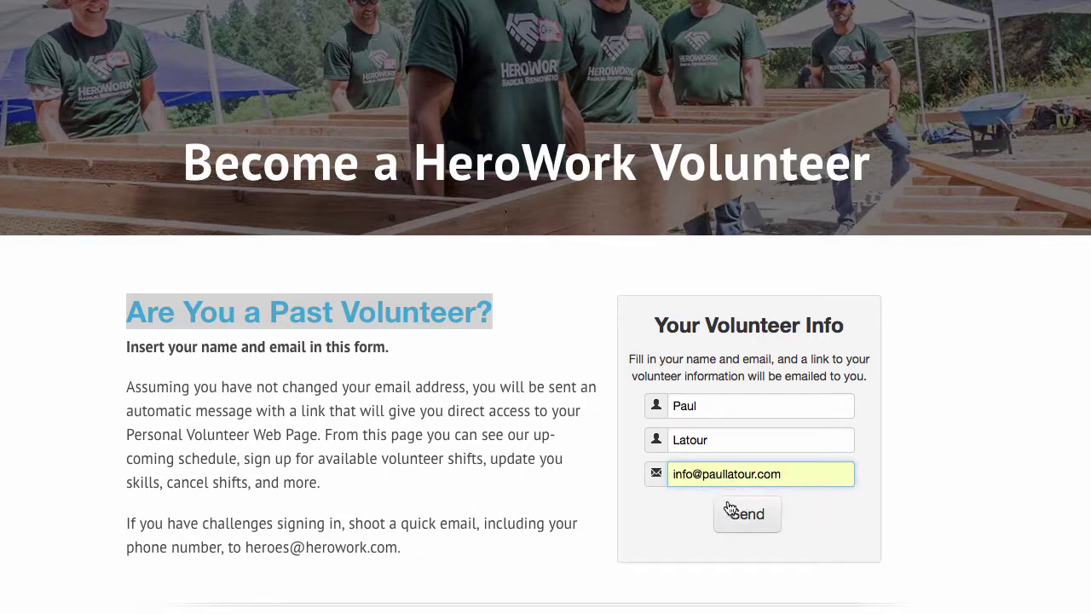
click(734, 513)
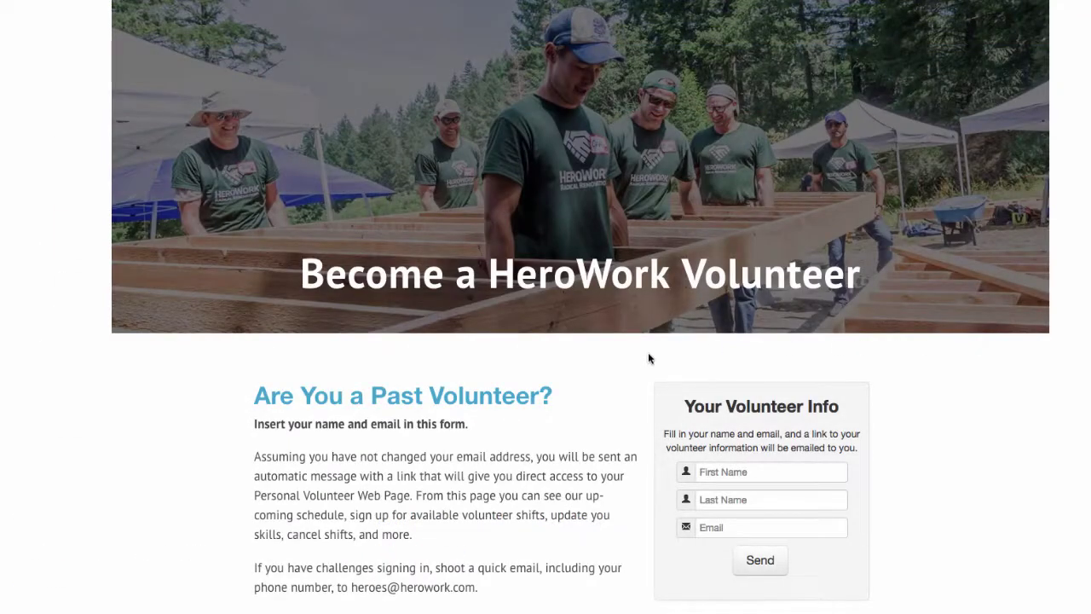
Scroll past the 'Are You a New Volunteer?' heading to the empty sign-up form fields
scroll(625, 380, down, 5)
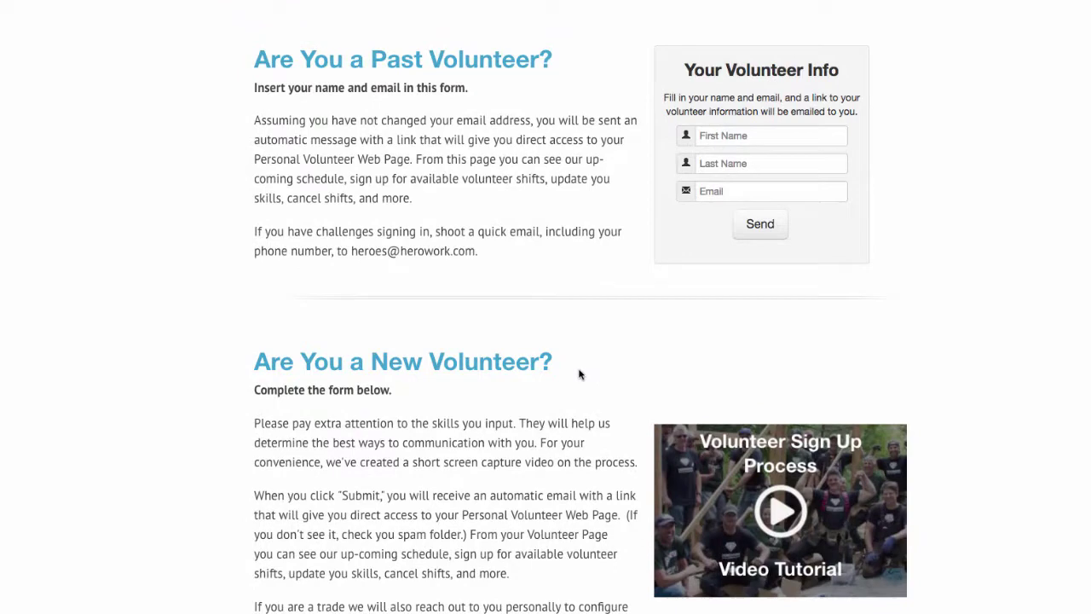
drag(579, 373, 253, 367)
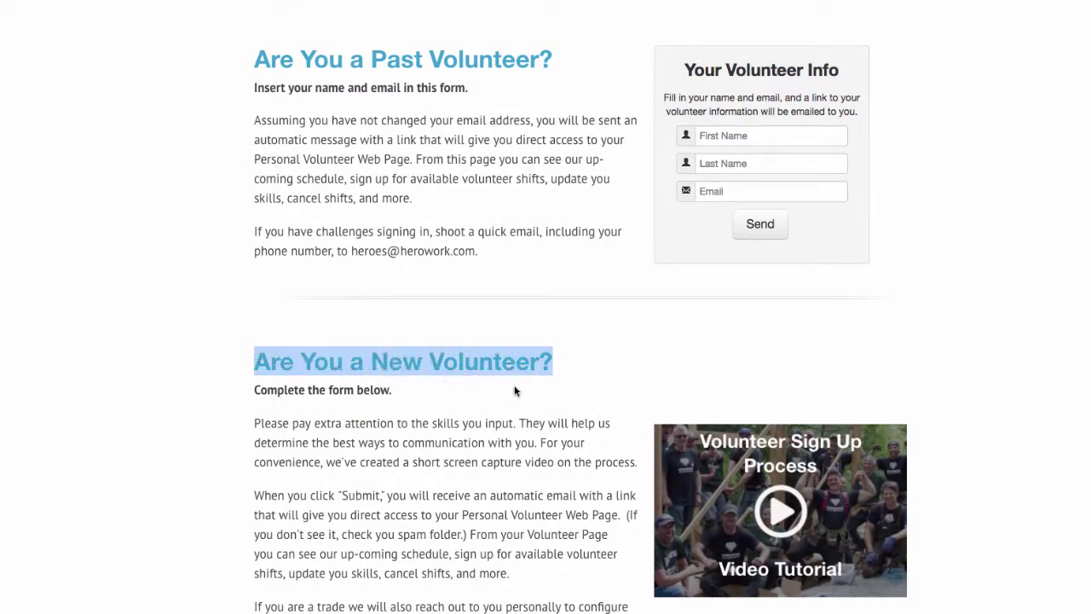
scroll(514, 391, down, 4)
scroll(514, 392, down, 5)
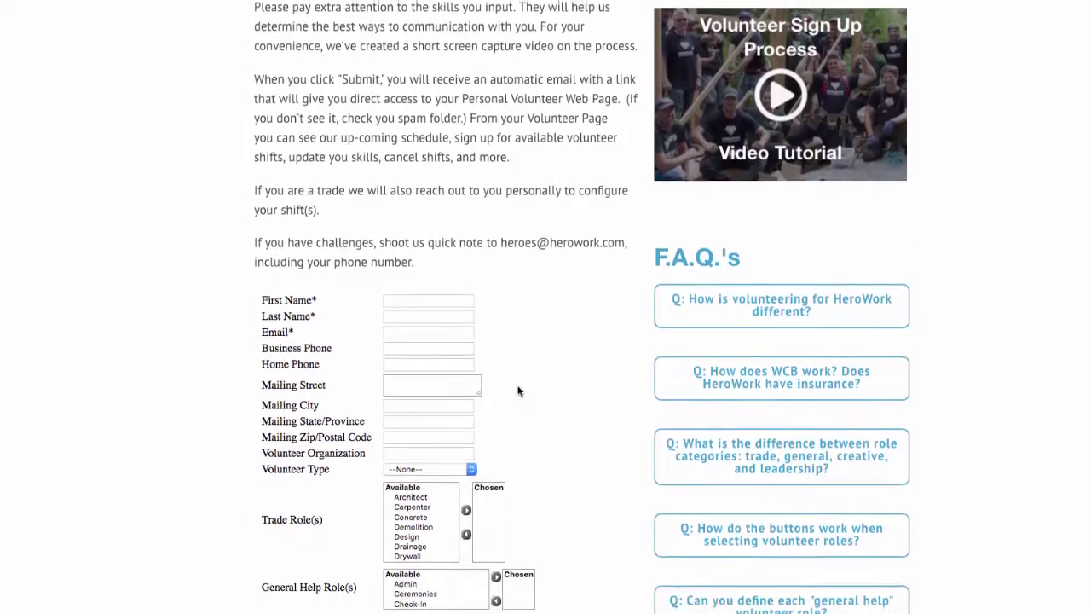
scroll(555, 389, down, 2)
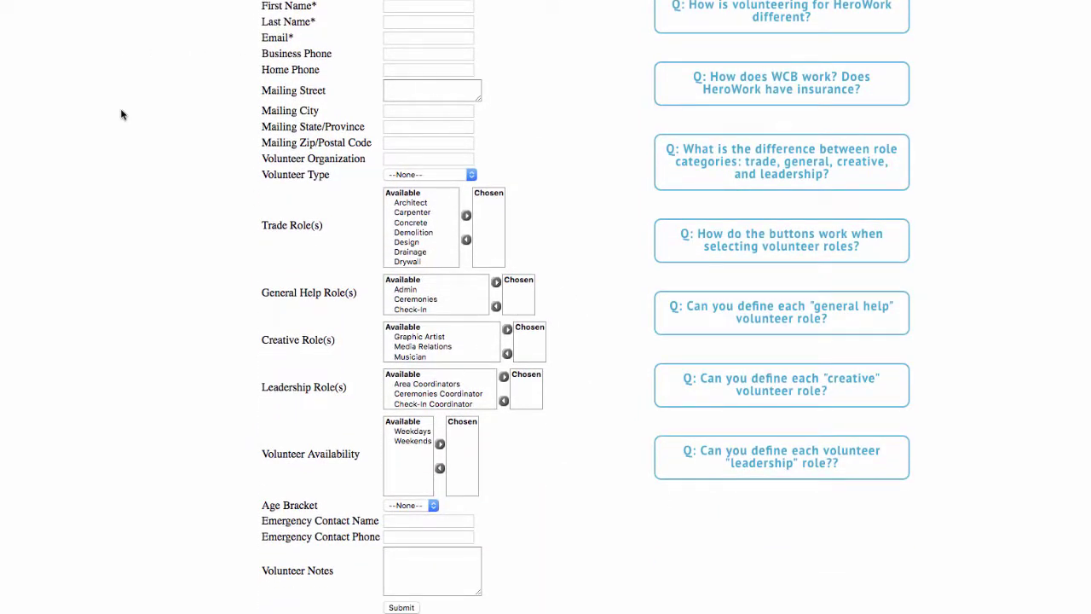
scroll(497, 114, up, 2)
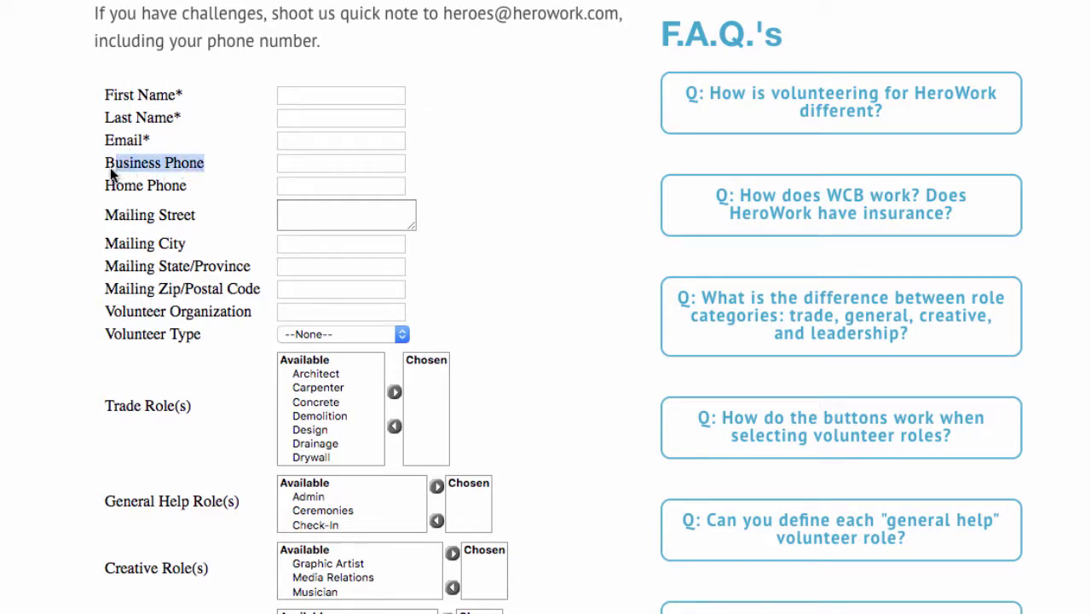
drag(110, 167, 104, 167)
drag(252, 313, 108, 309)
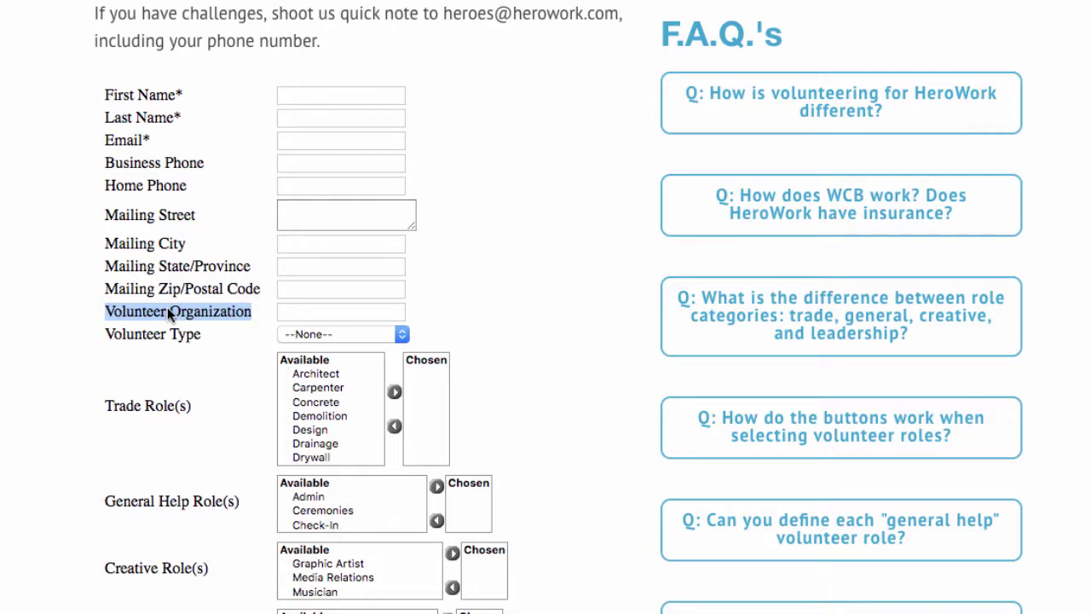
click(295, 309)
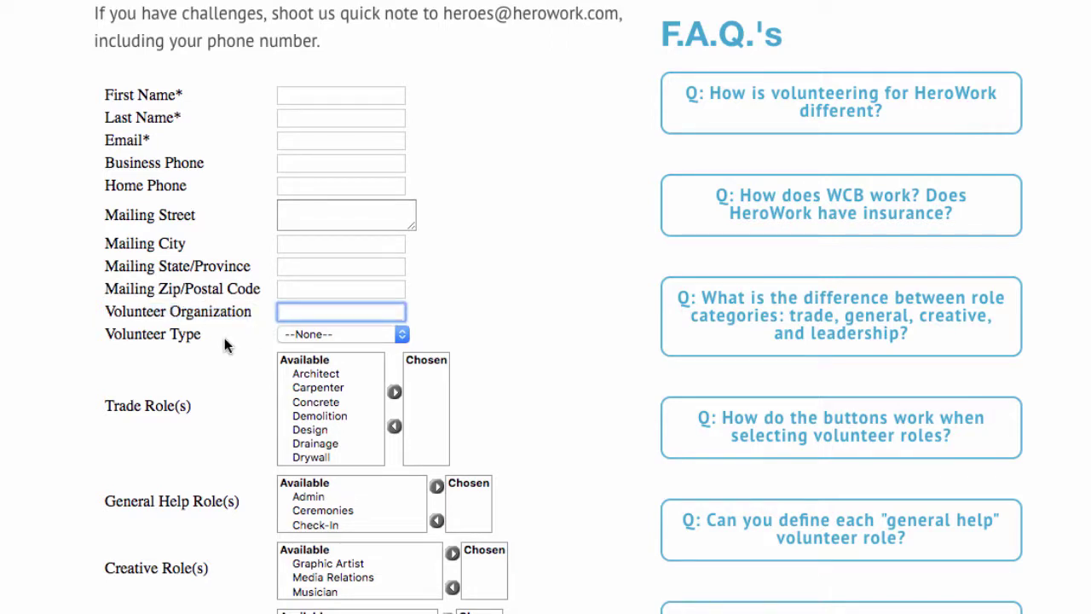
click(328, 333)
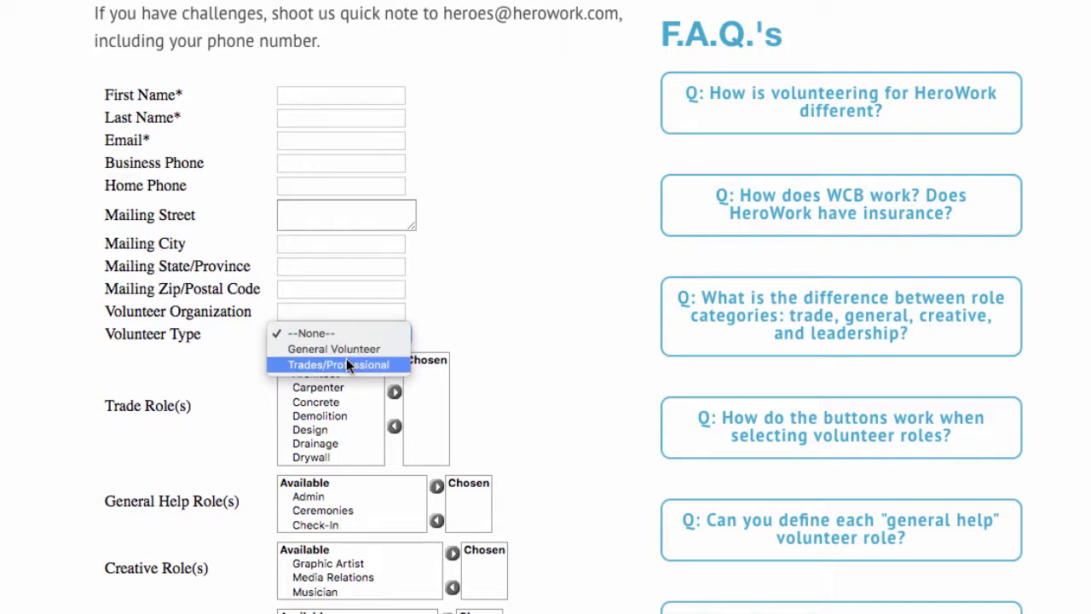
click(546, 358)
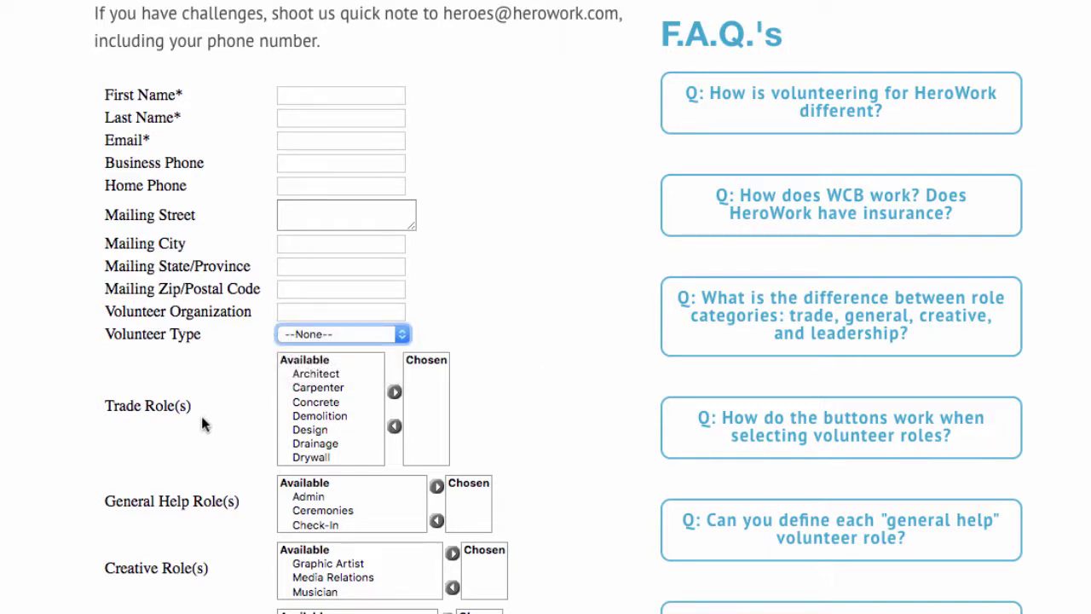
scroll(115, 404, down, 3)
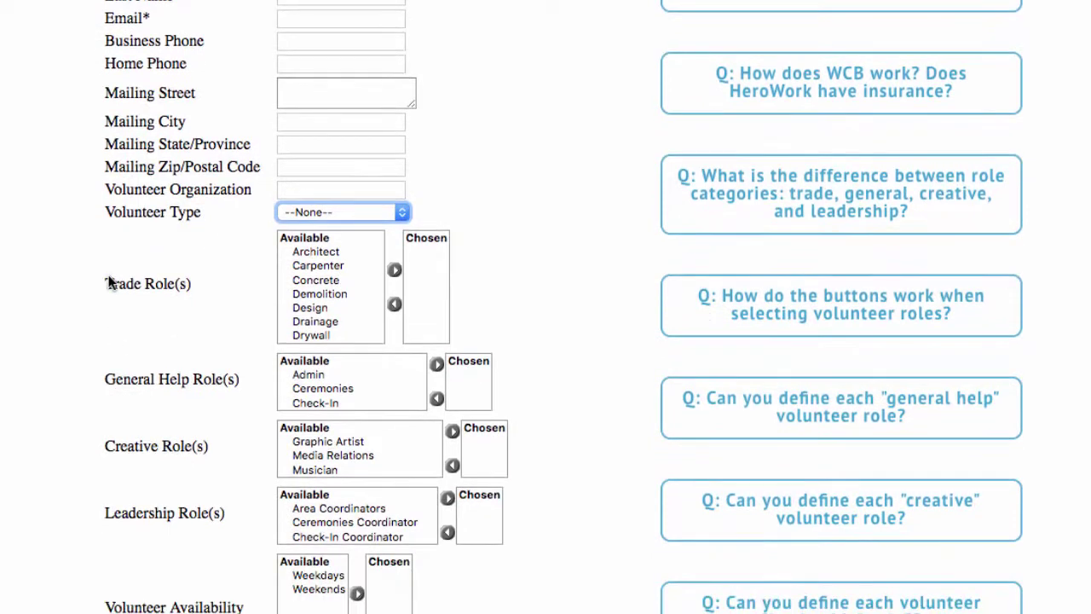
drag(106, 284, 185, 287)
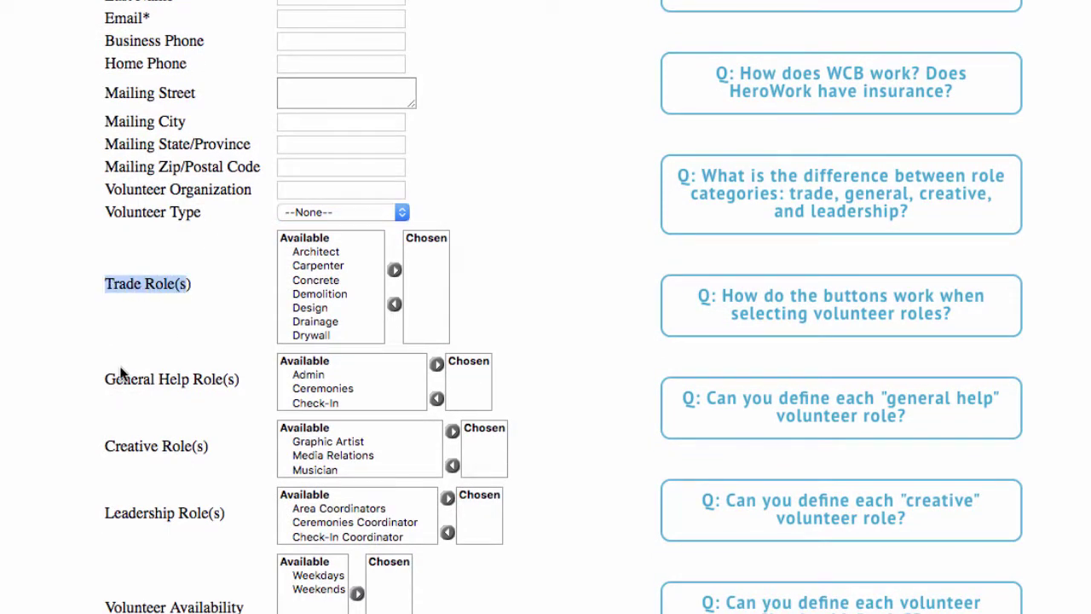
click(155, 381)
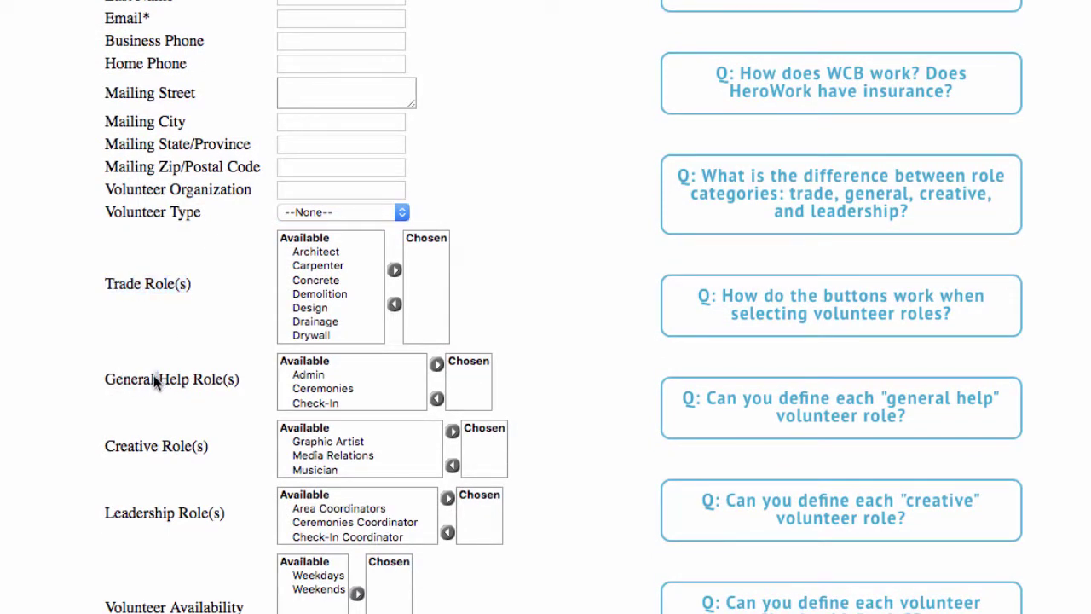
drag(154, 444, 110, 446)
click(167, 514)
drag(166, 515, 105, 513)
click(180, 300)
scroll(316, 267, down, 3)
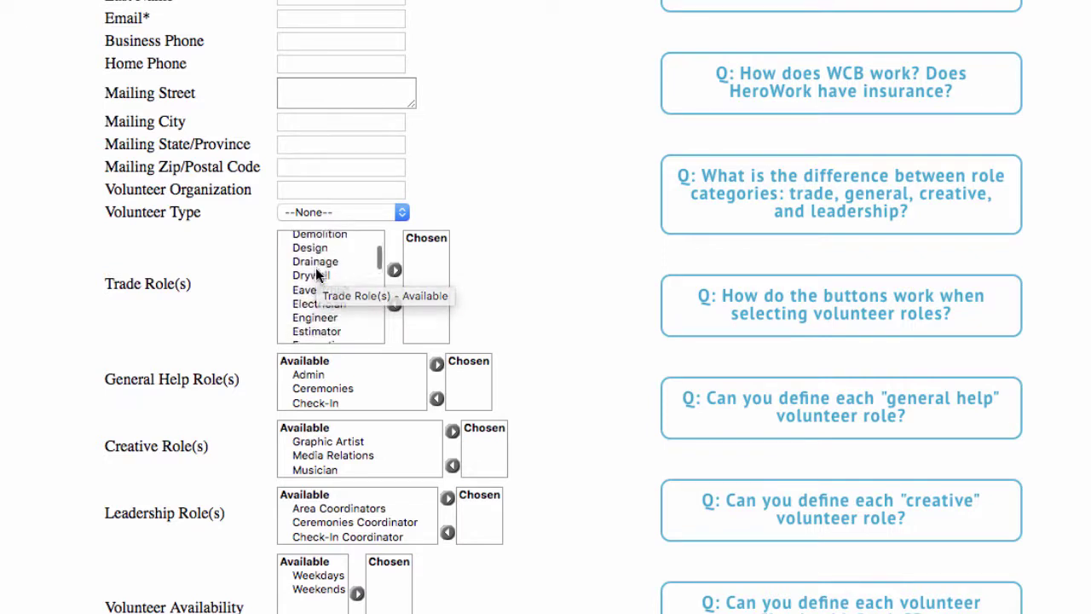
scroll(316, 268, down, 6)
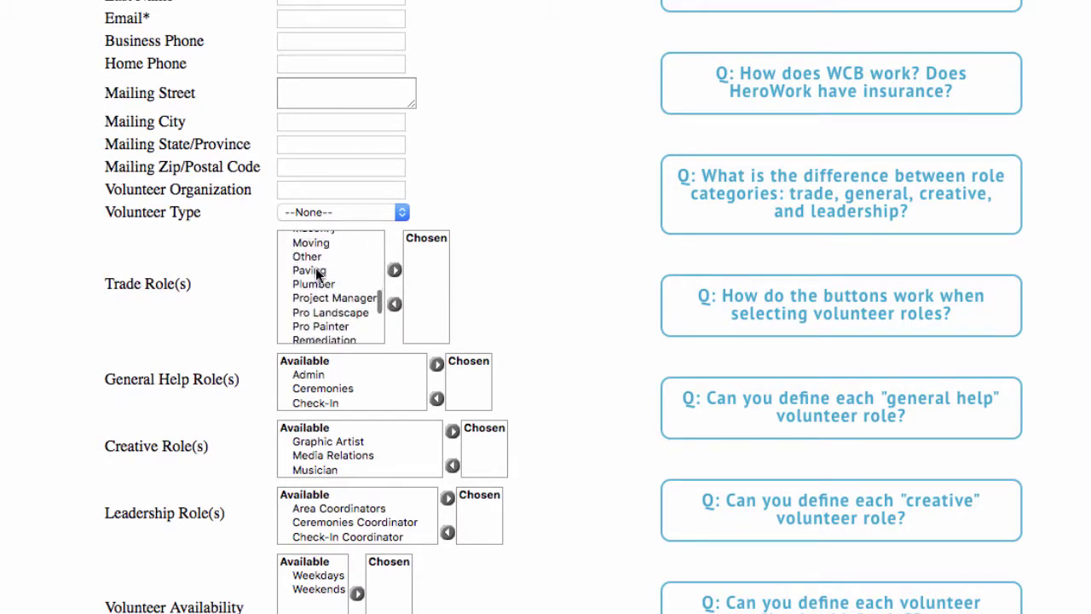
scroll(316, 268, up, 9)
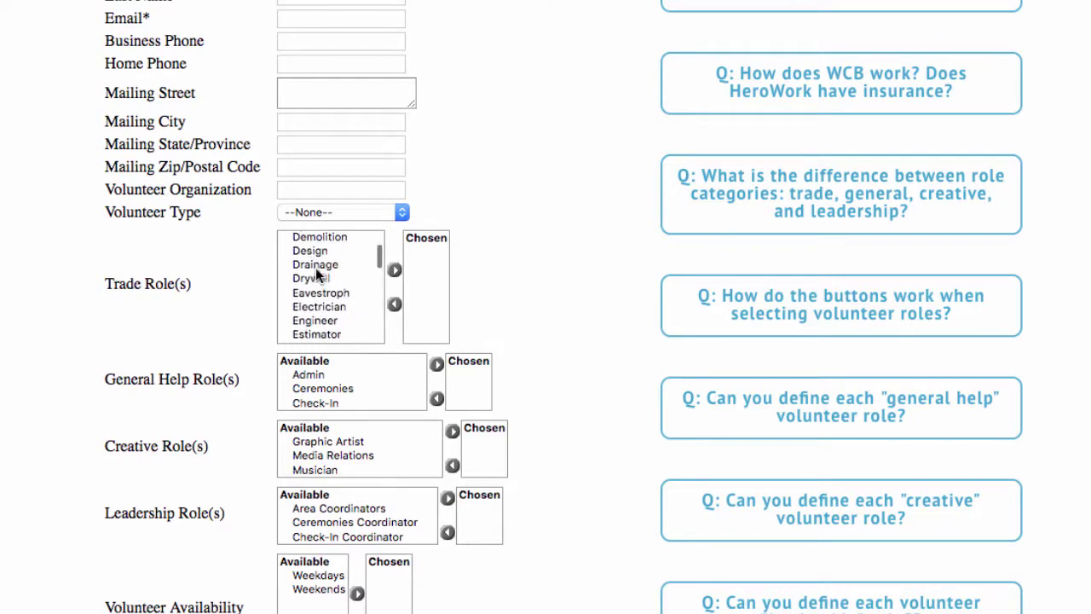
scroll(315, 267, up, 1)
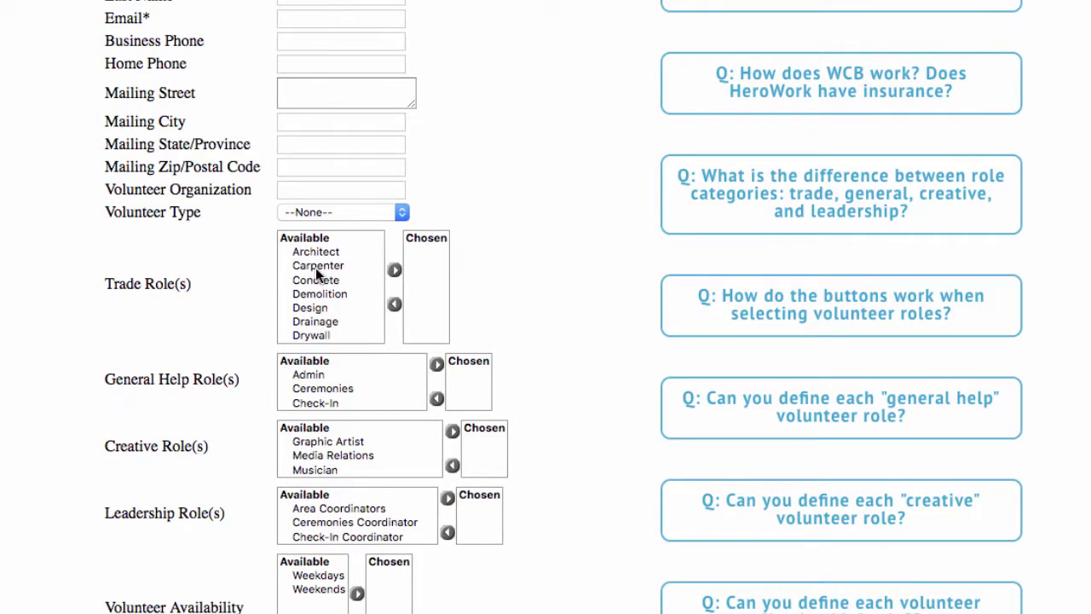
double_click(317, 264)
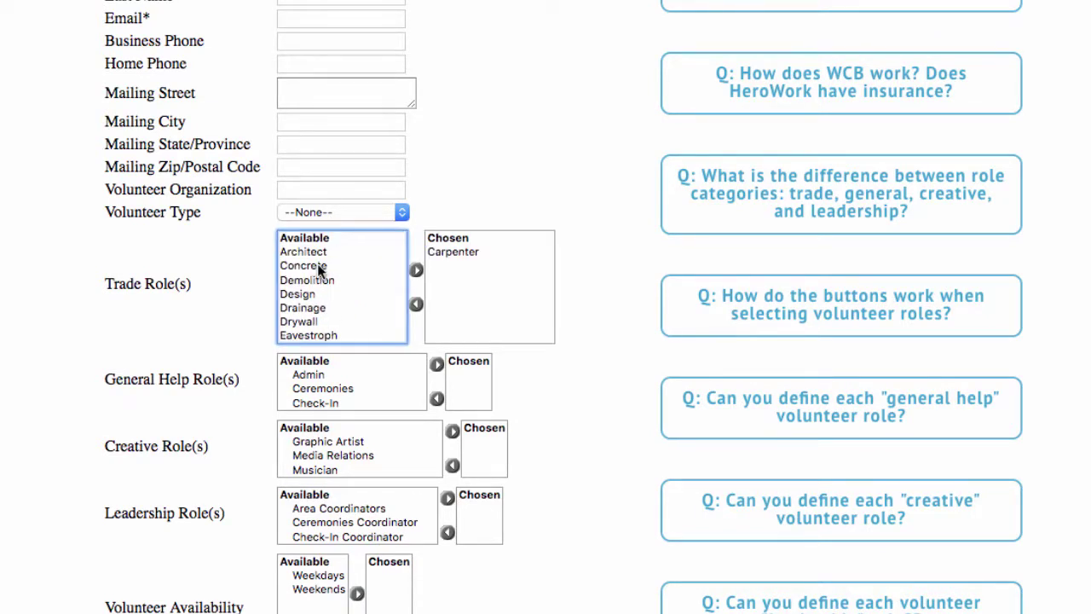
click(455, 252)
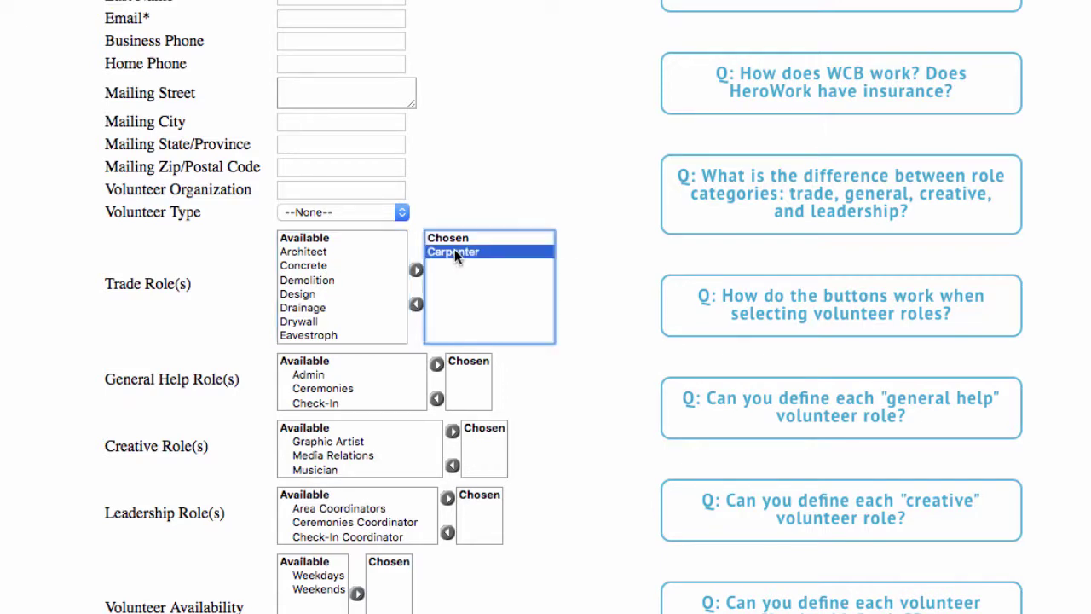
double_click(454, 251)
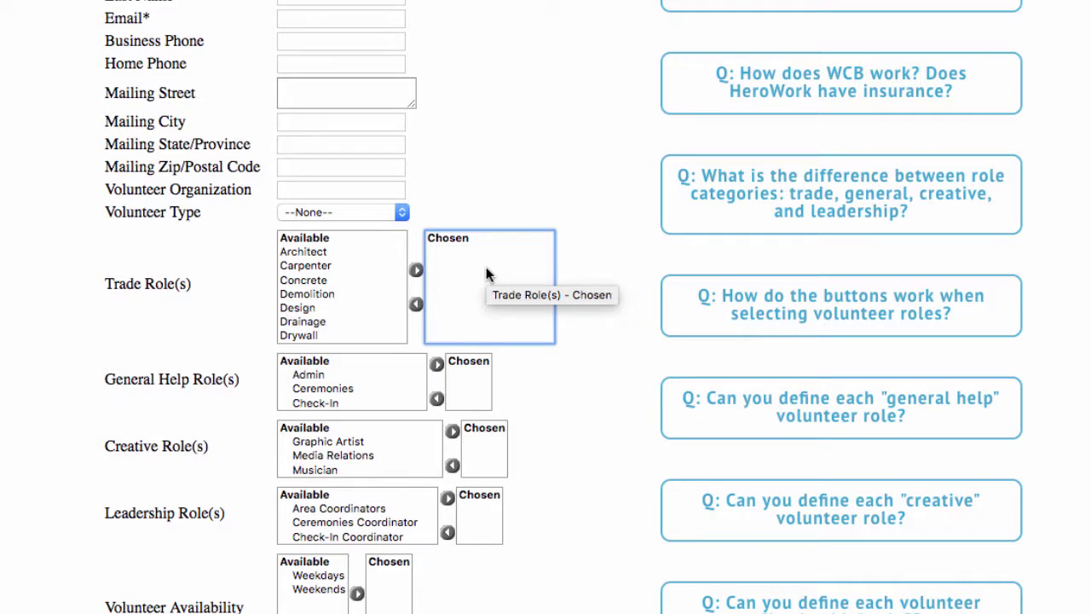
click(111, 382)
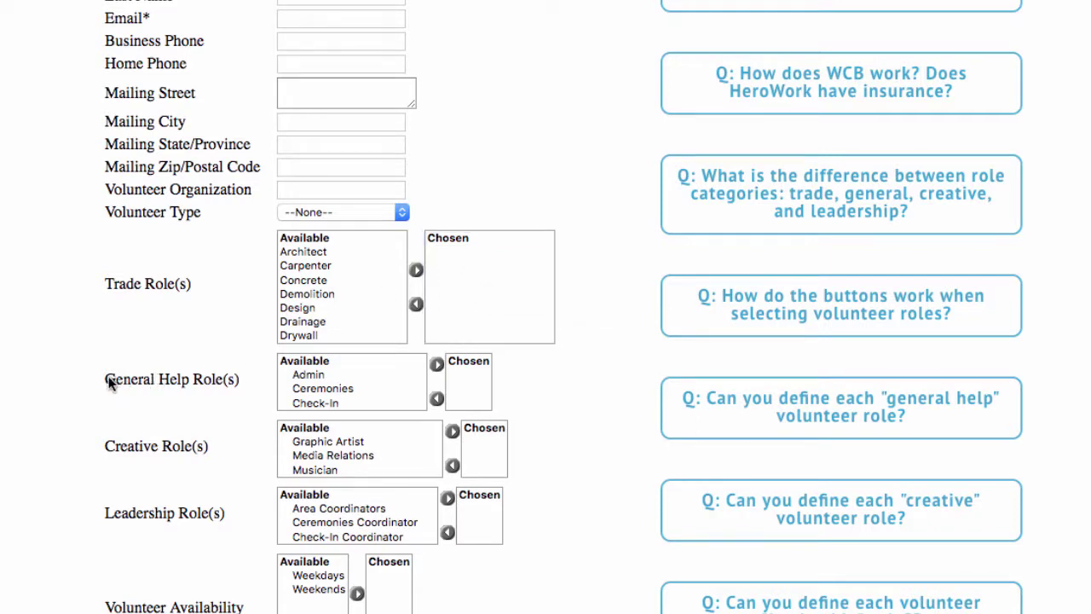
Move General Volunteer from the General Help Role(s) list into the Chosen box
drag(179, 383, 225, 383)
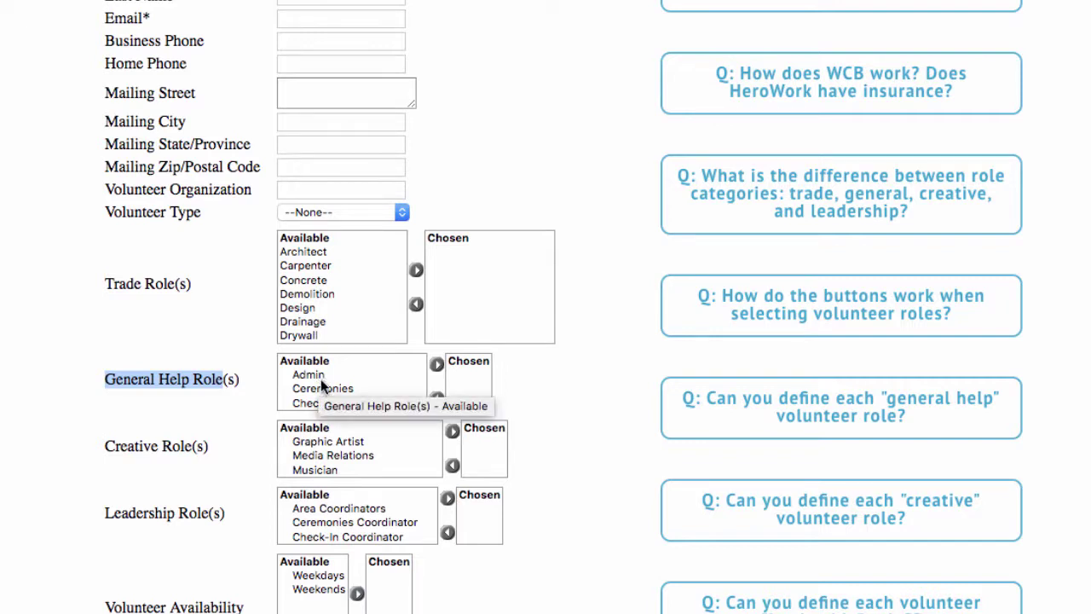
scroll(321, 382, down, 3)
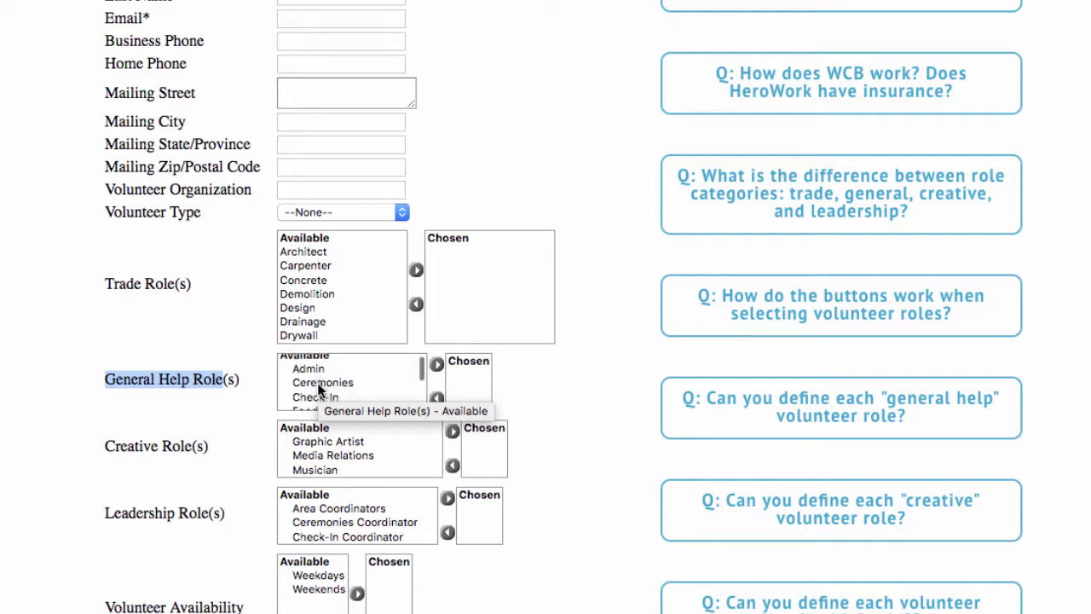
scroll(343, 380, down, 1)
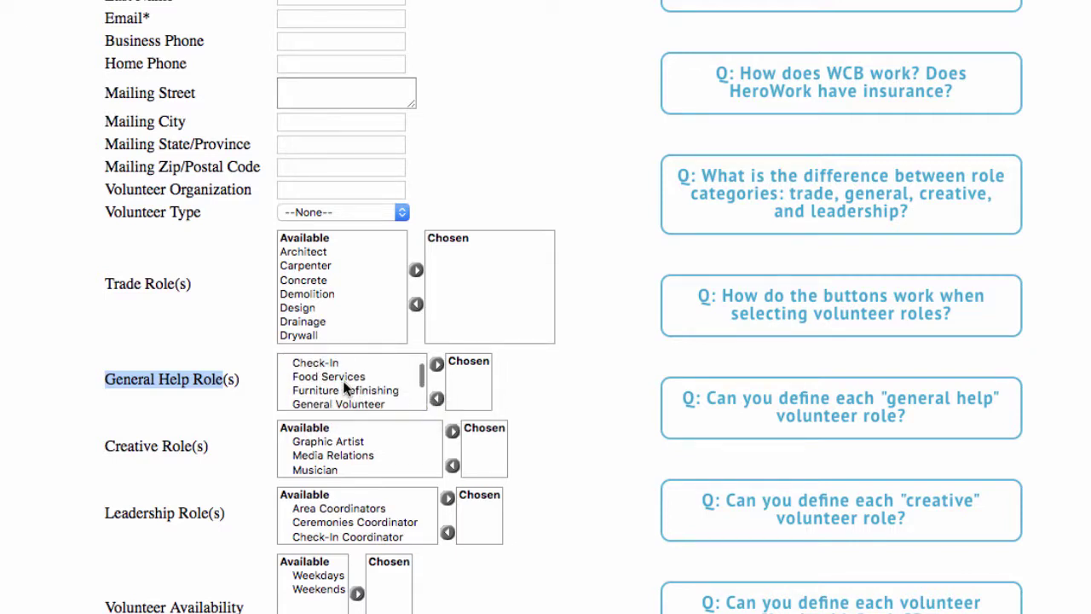
scroll(342, 380, down, 5)
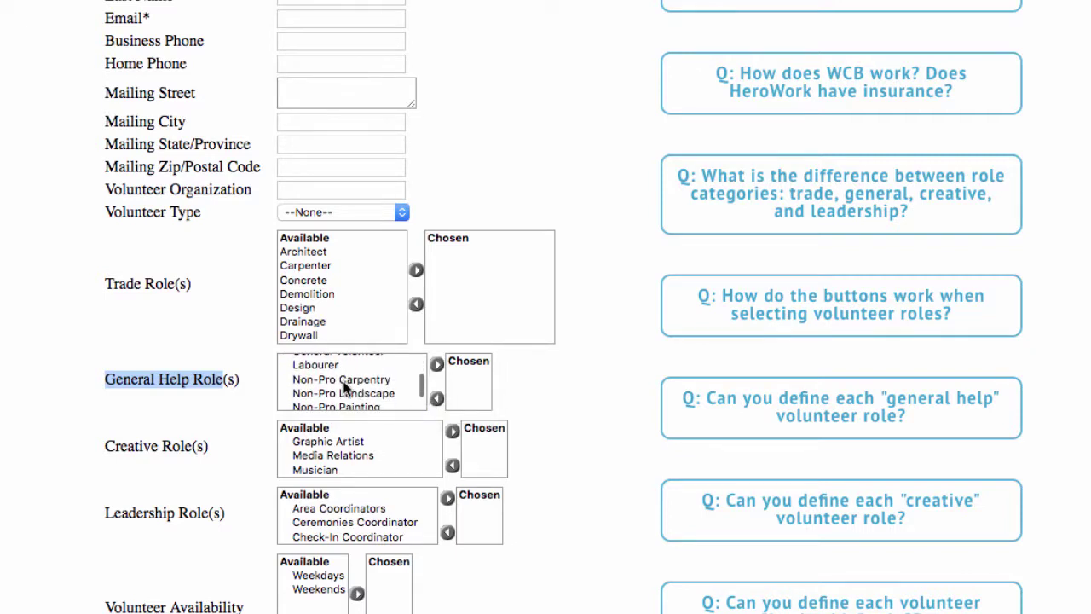
scroll(344, 386, down, 3)
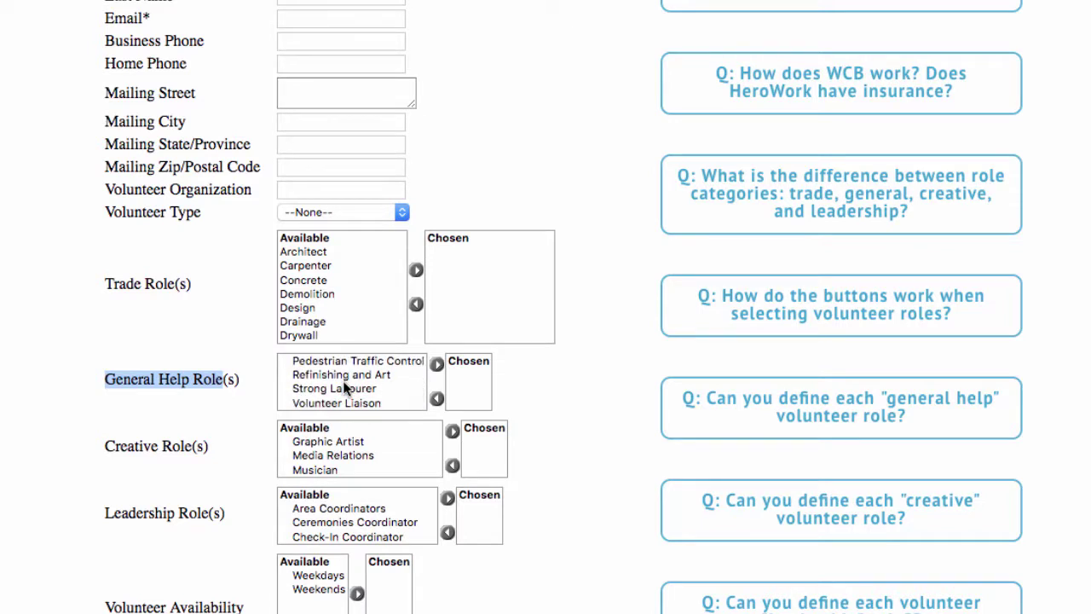
scroll(343, 380, up, 10)
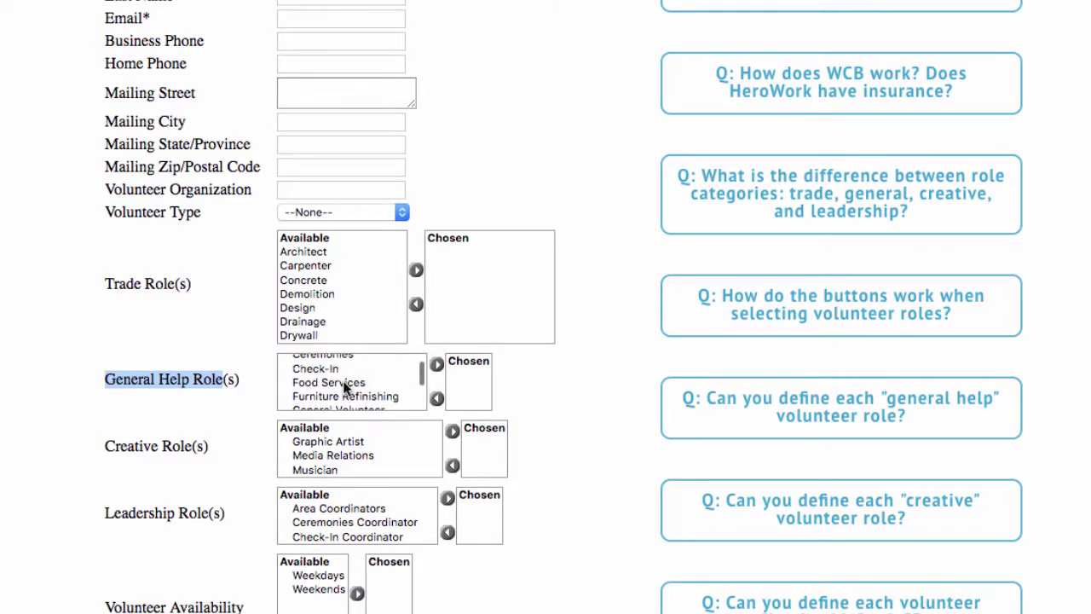
scroll(343, 380, down, 3)
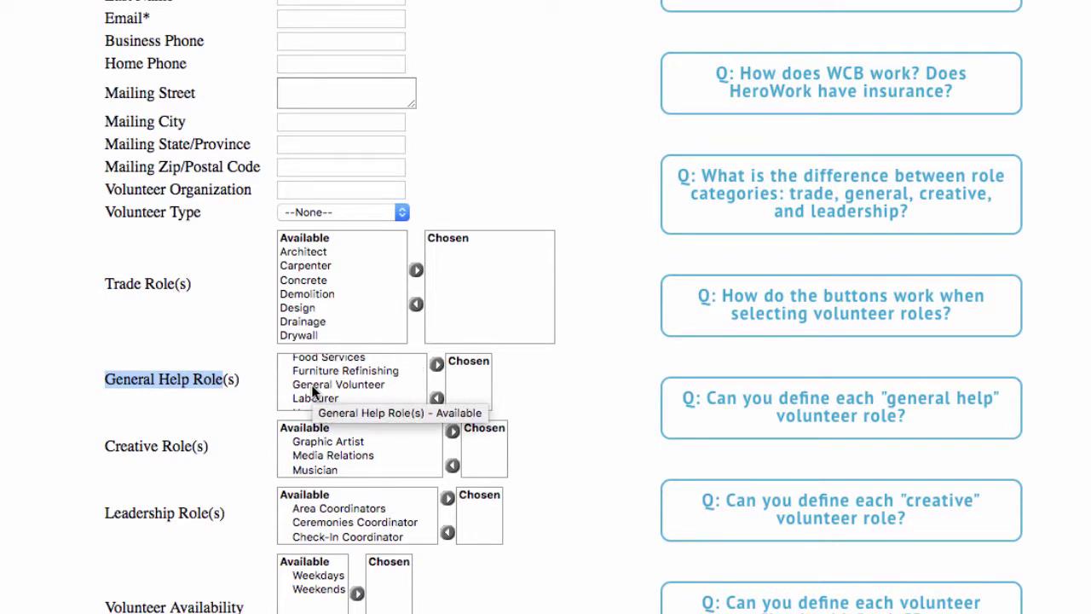
double_click(311, 384)
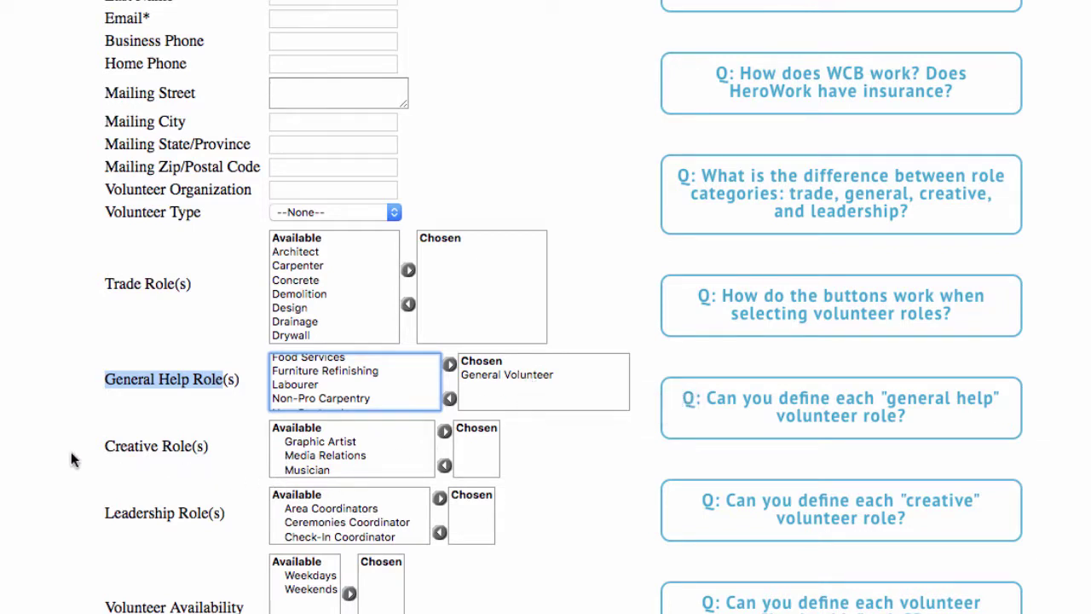
Point out the Creative Role(s) and Leadership Role(s) sections further down the form
click(112, 451)
drag(111, 450, 192, 446)
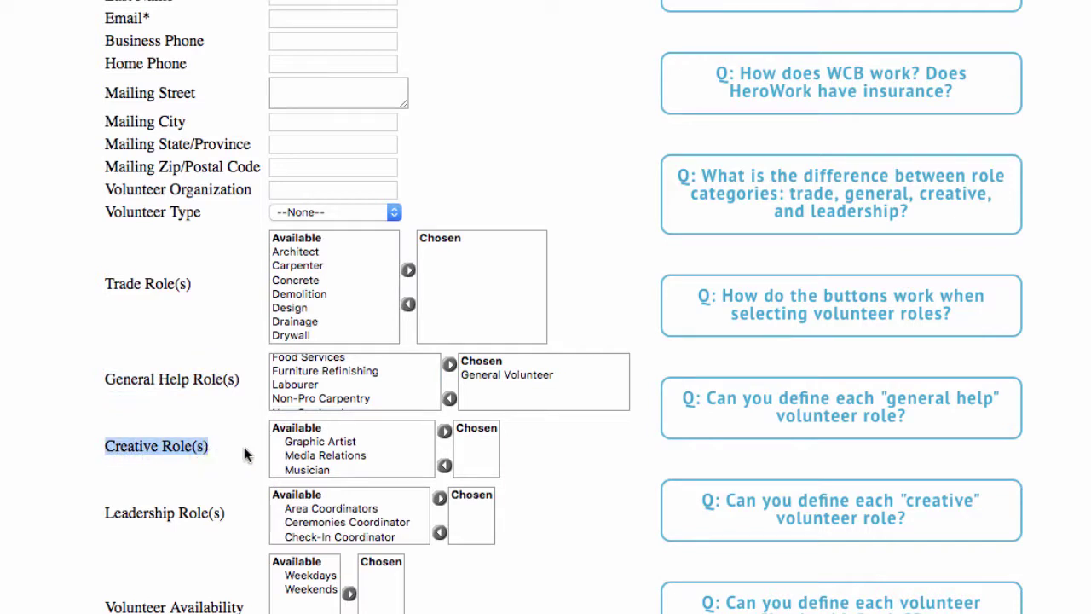
scroll(300, 449, down, 3)
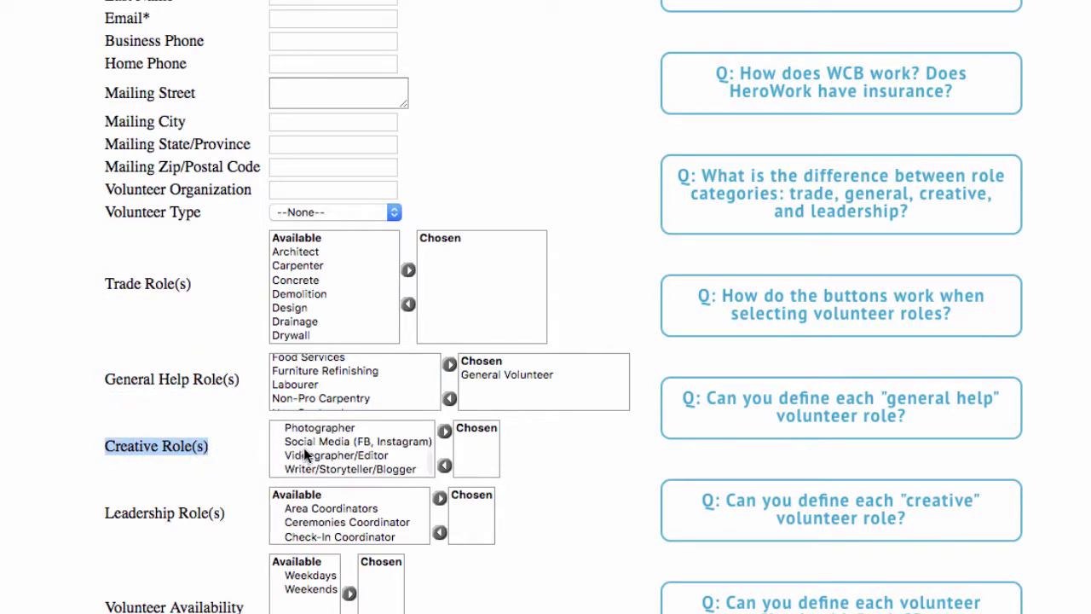
click(109, 518)
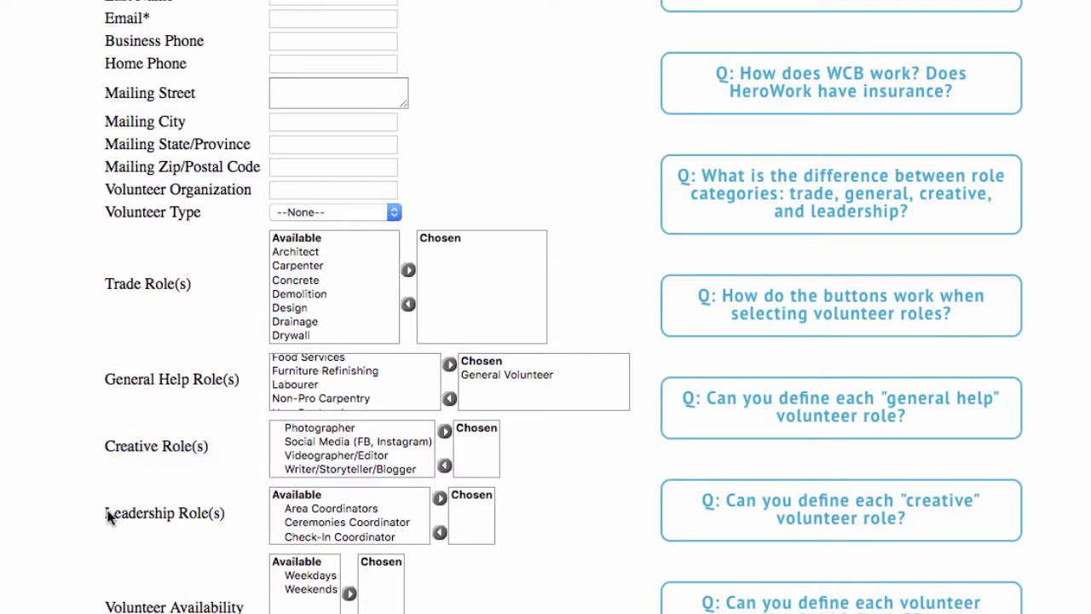
drag(115, 514, 231, 514)
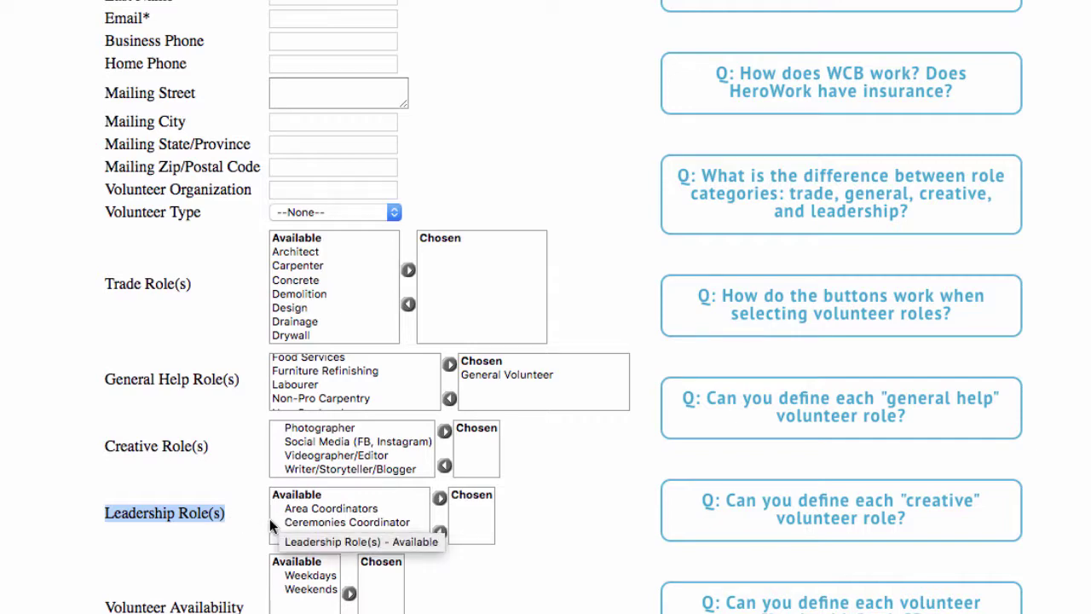
scroll(239, 518, down, 2)
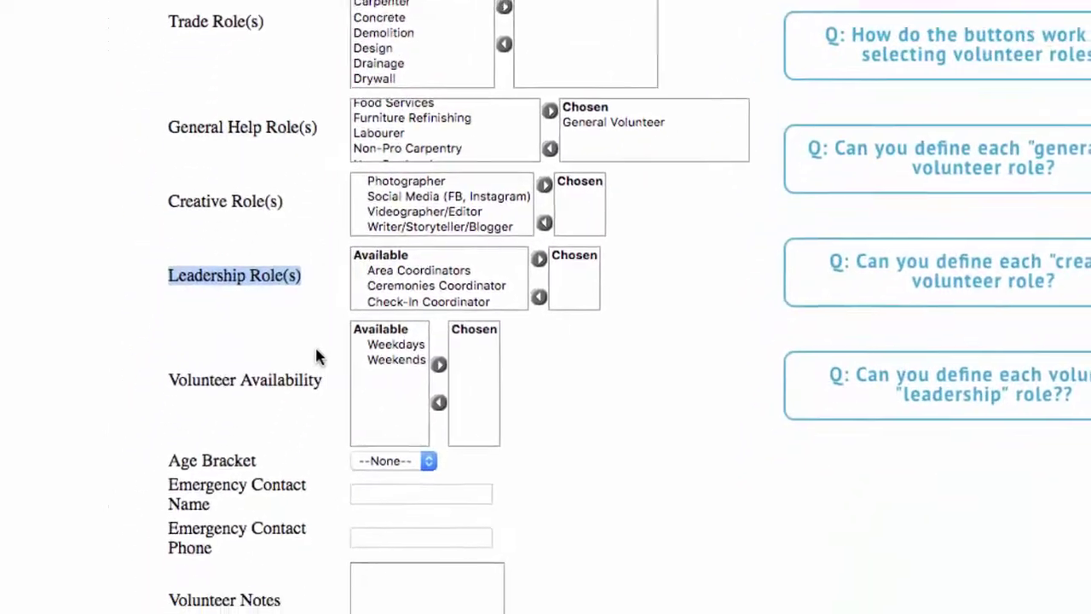
scroll(325, 341, down, 1)
scroll(320, 350, down, 2)
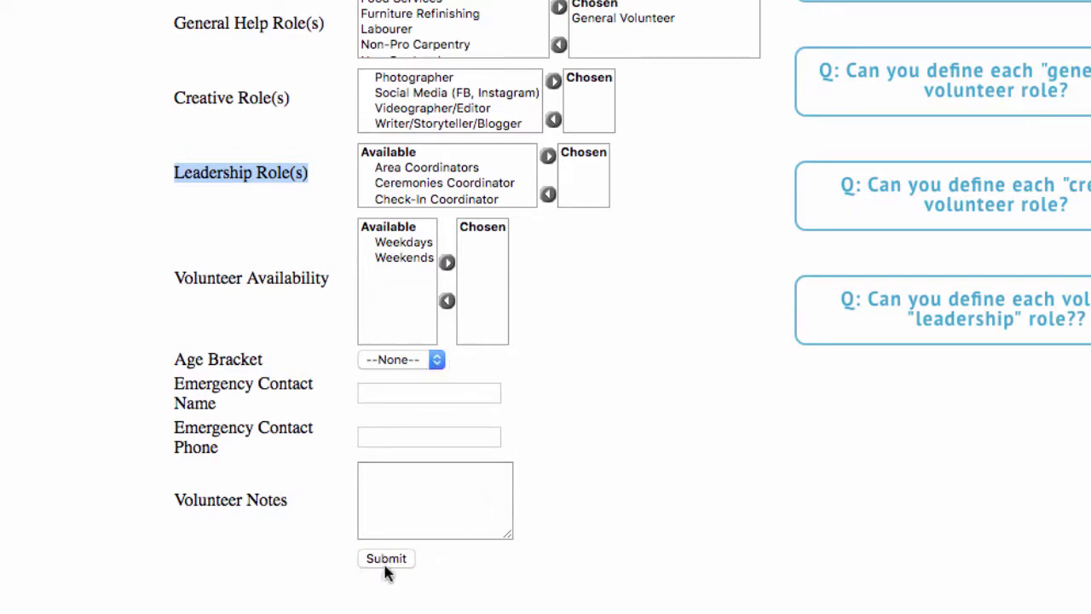
scroll(559, 474, up, 1)
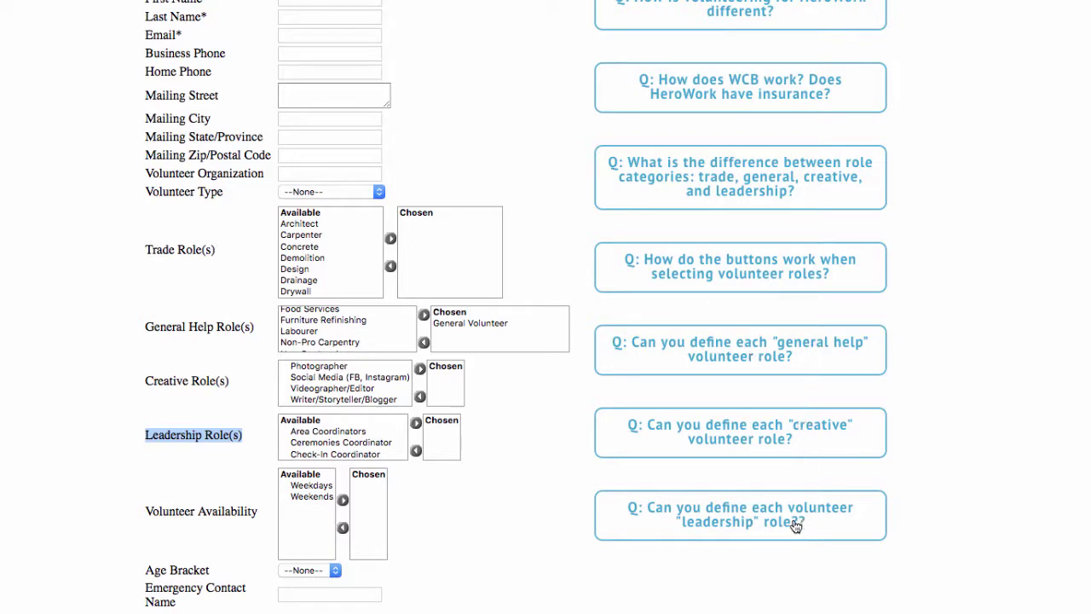
Read through the leadership role definitions popup, then close it
click(737, 515)
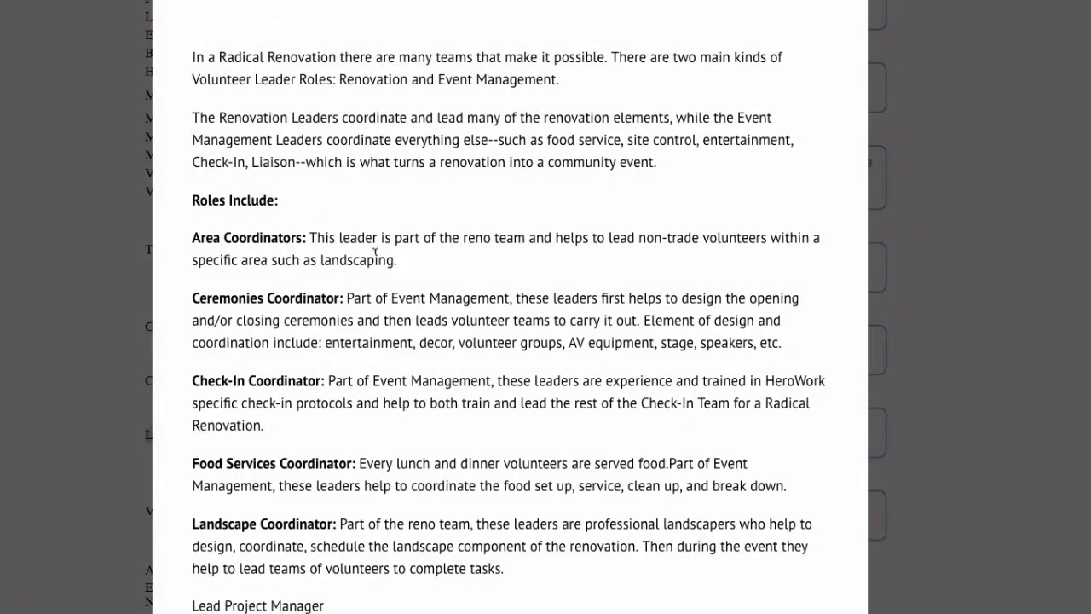
scroll(316, 222, down, 3)
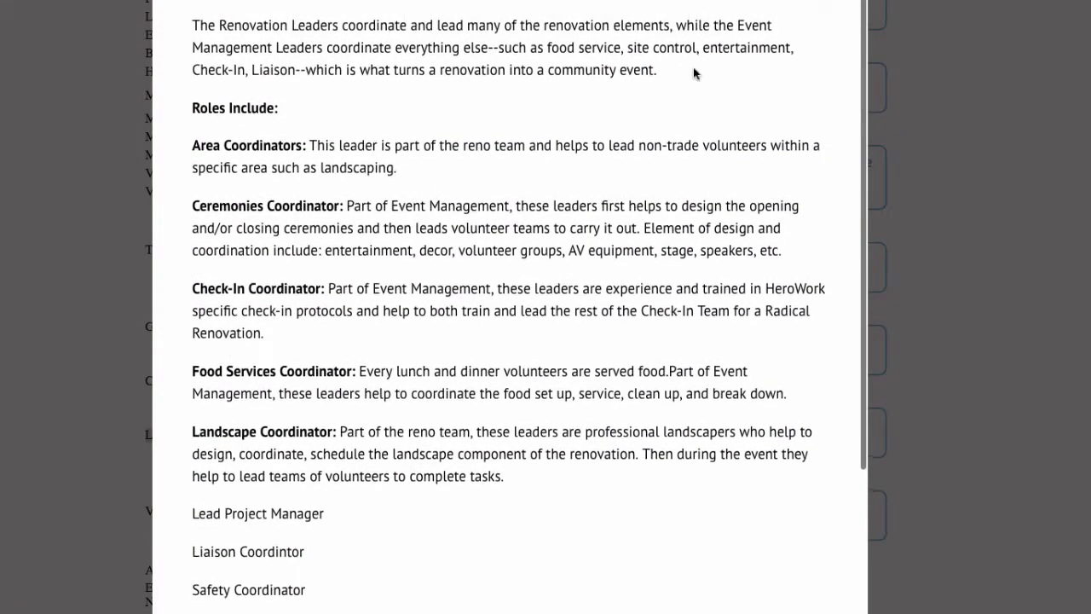
scroll(694, 74, up, 3)
key(Escape)
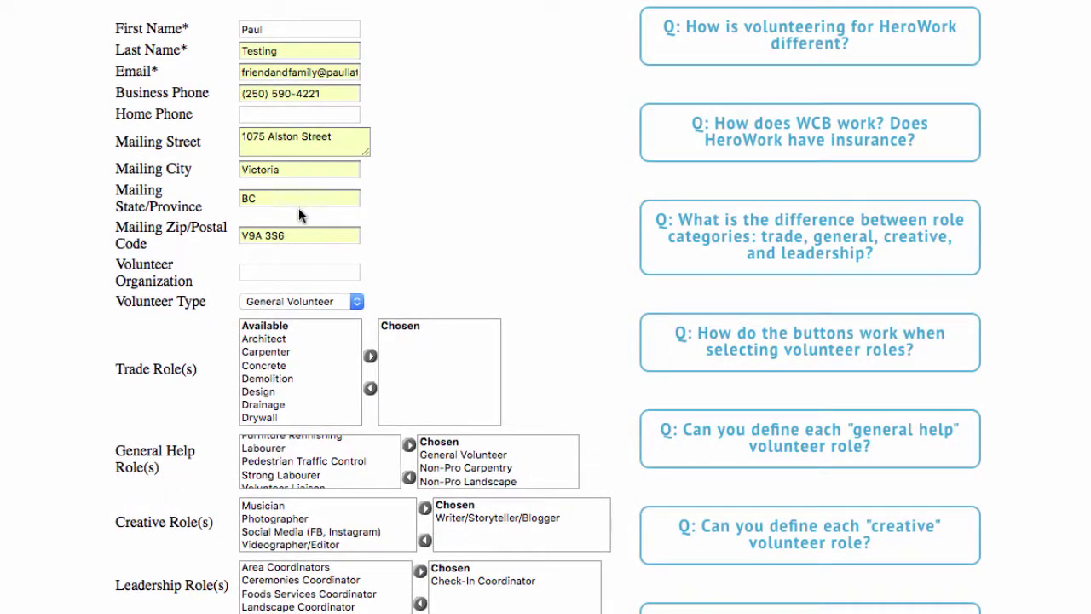
scroll(393, 243, down, 1)
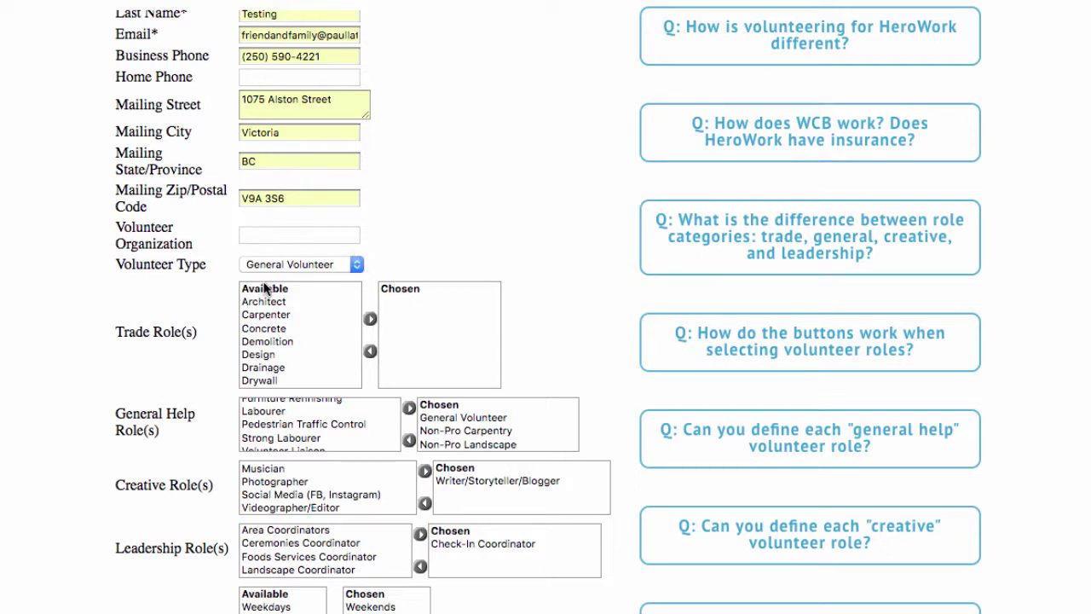
scroll(397, 298, down, 1)
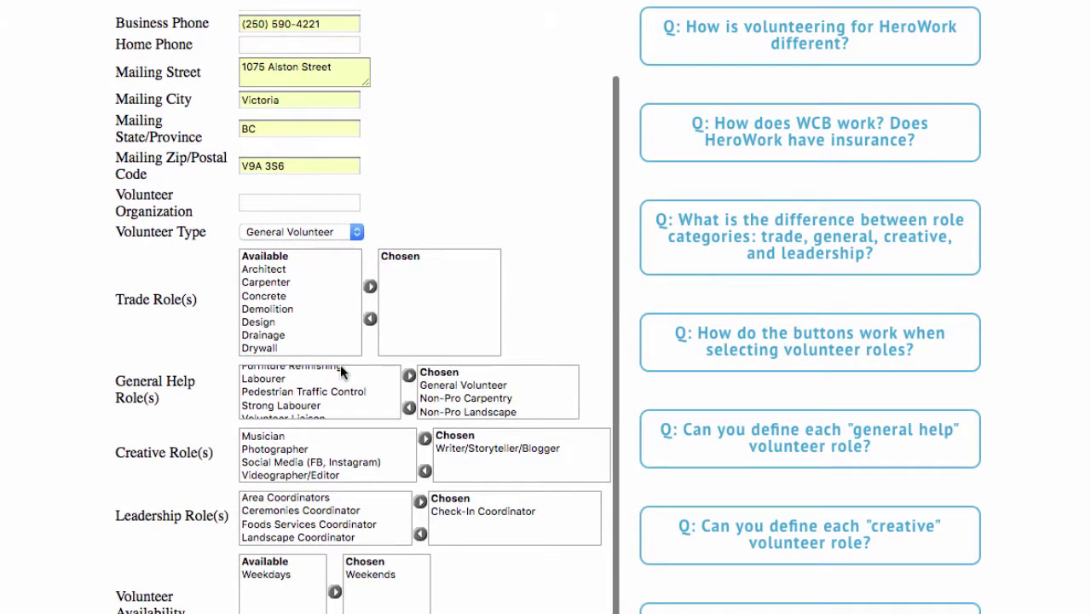
scroll(457, 388, down, 2)
scroll(457, 389, up, 1)
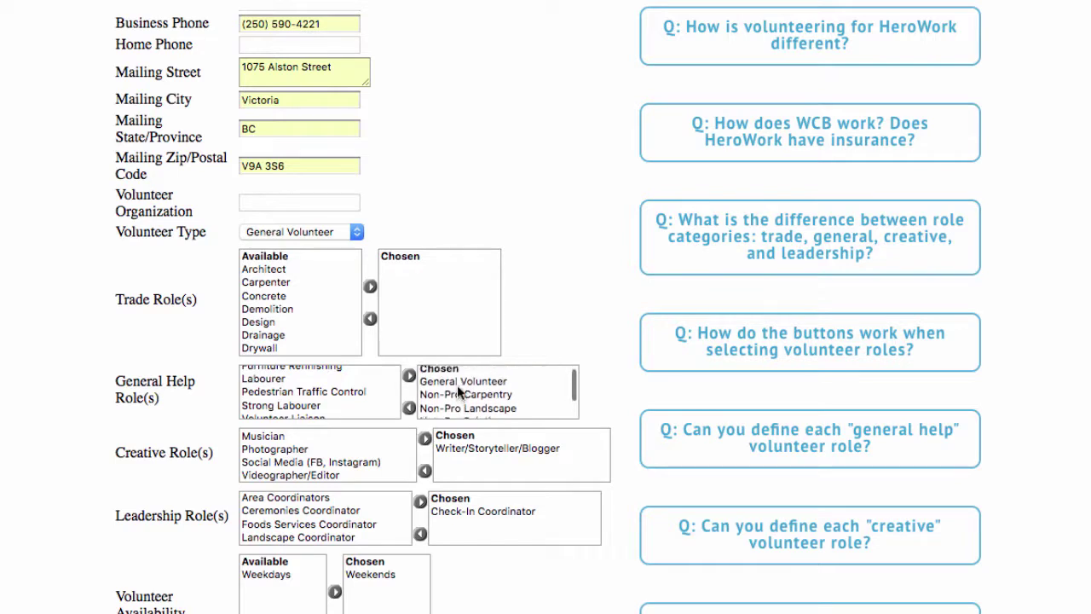
scroll(458, 390, down, 2)
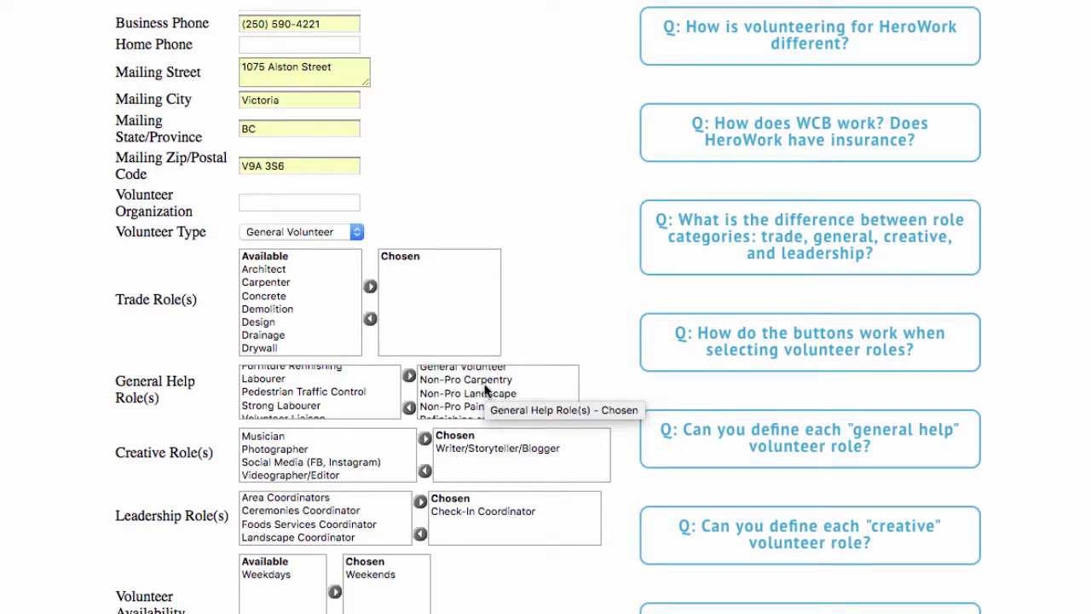
scroll(485, 389, down, 1)
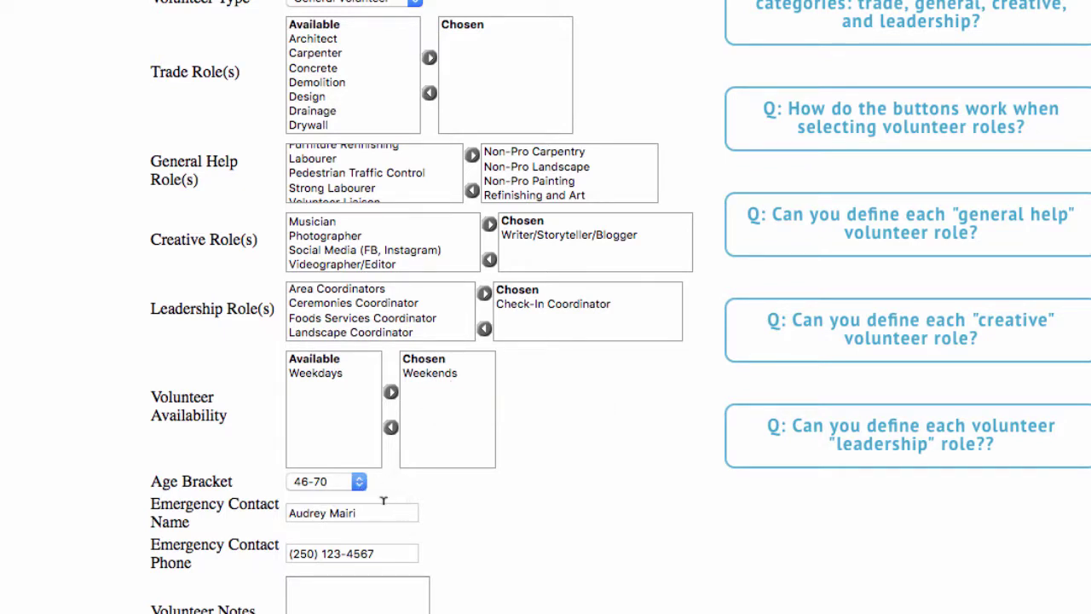
Scroll to the bottom of the form and place the cursor in Volunteer Notes
scroll(384, 500, down, 5)
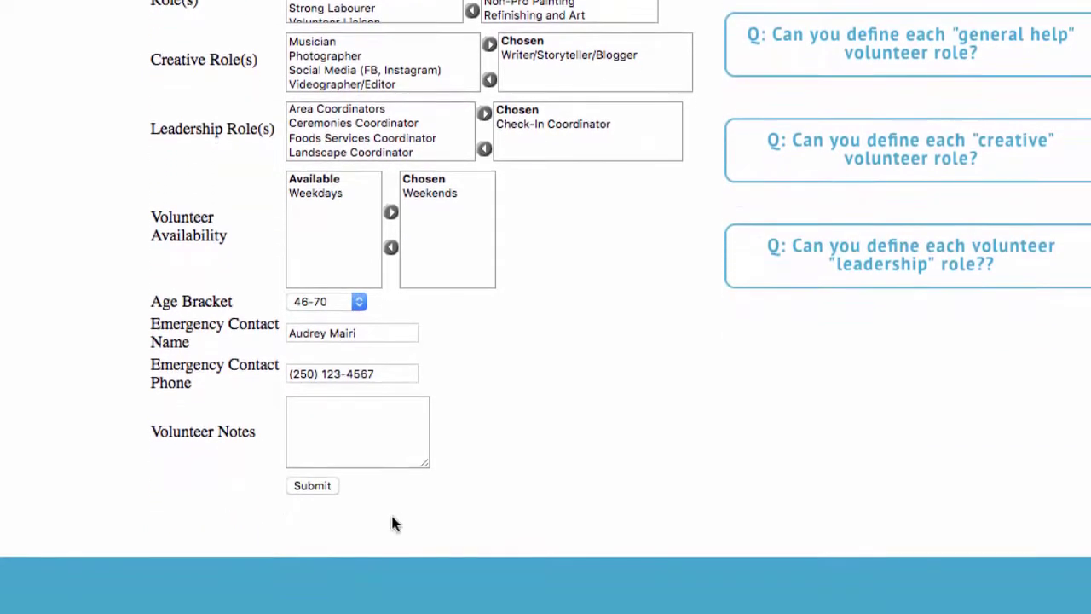
scroll(394, 523, down, 1)
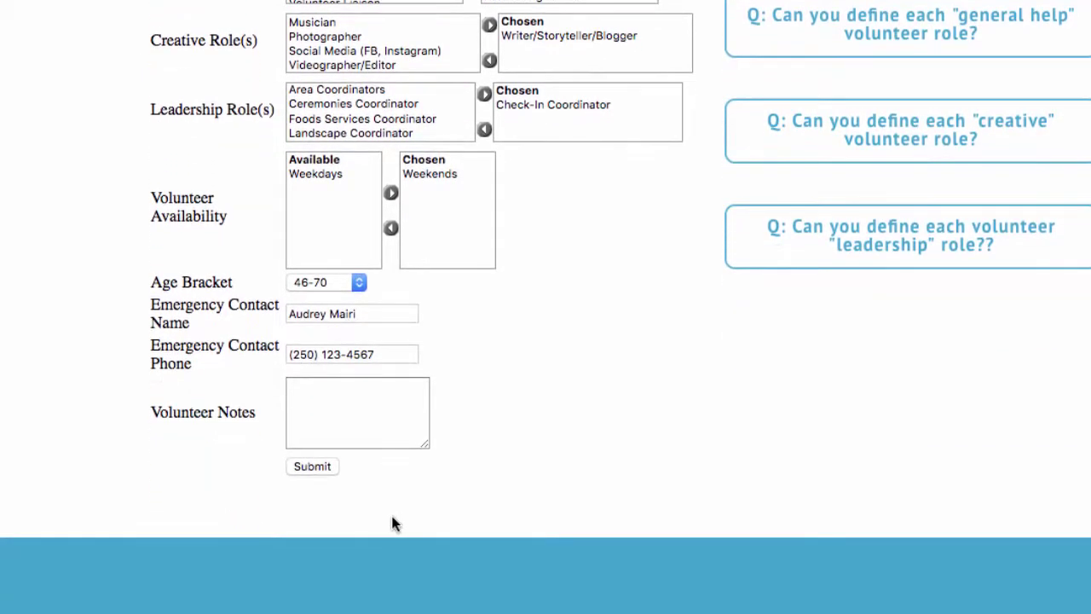
click(306, 407)
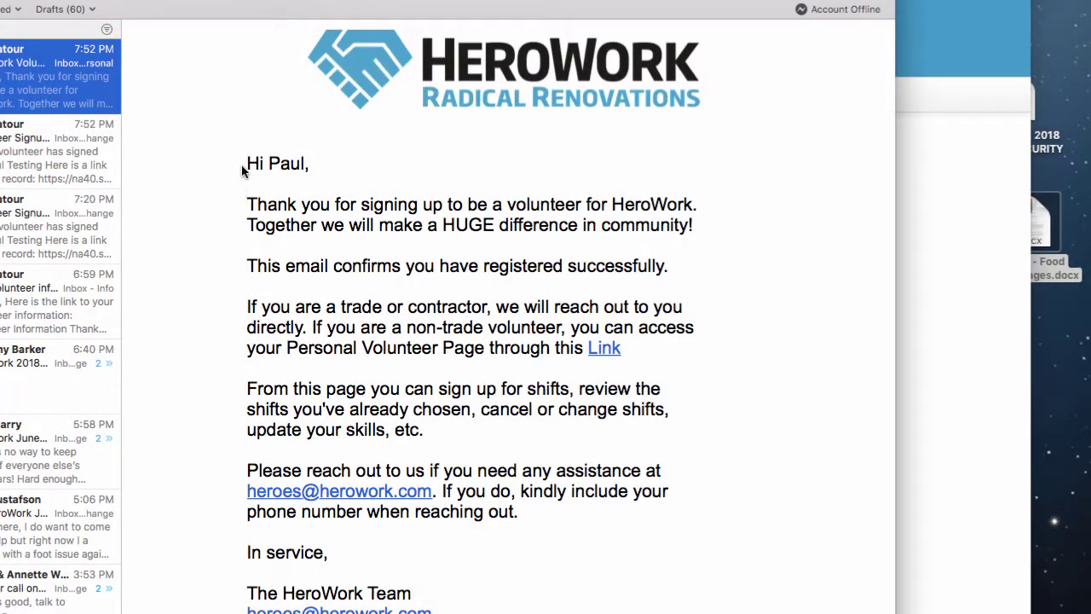
Read the confirmation email and follow its Personal Volunteer Page link
drag(246, 164, 298, 165)
drag(246, 199, 279, 267)
drag(287, 347, 588, 348)
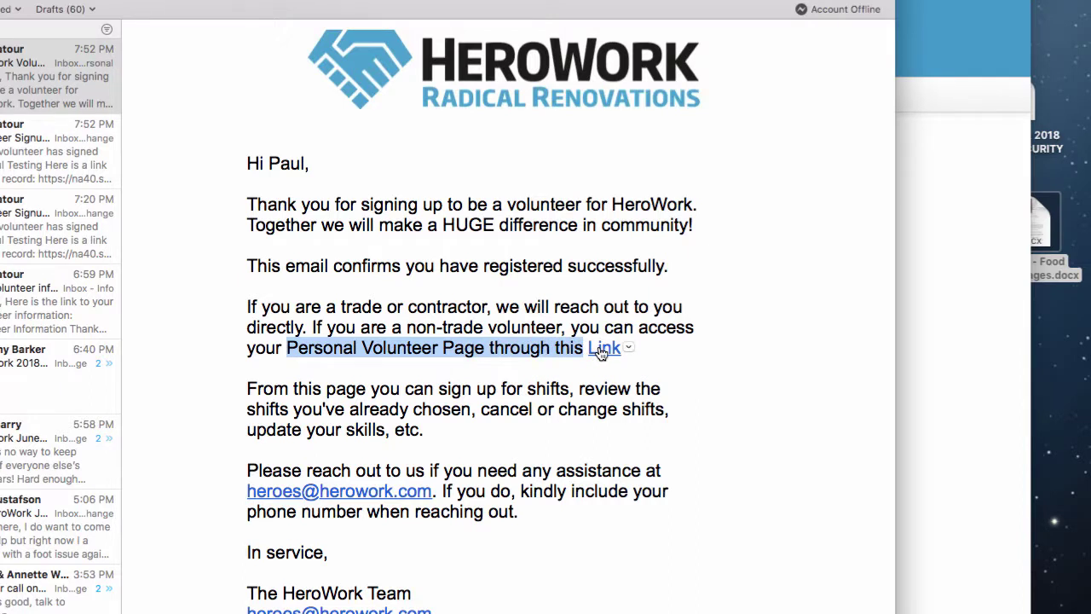
click(601, 349)
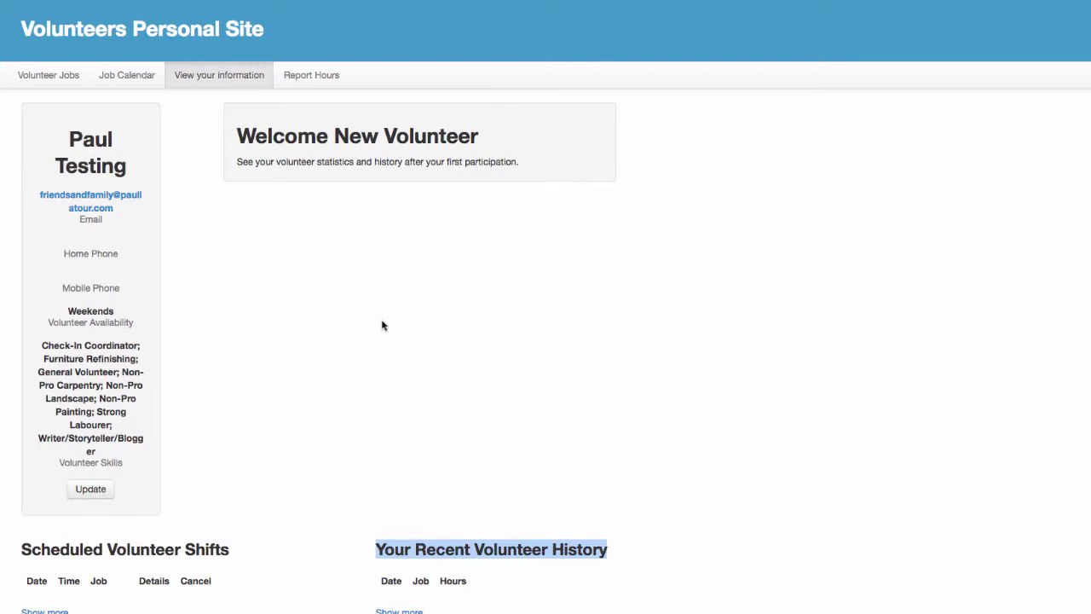
drag(478, 139, 237, 141)
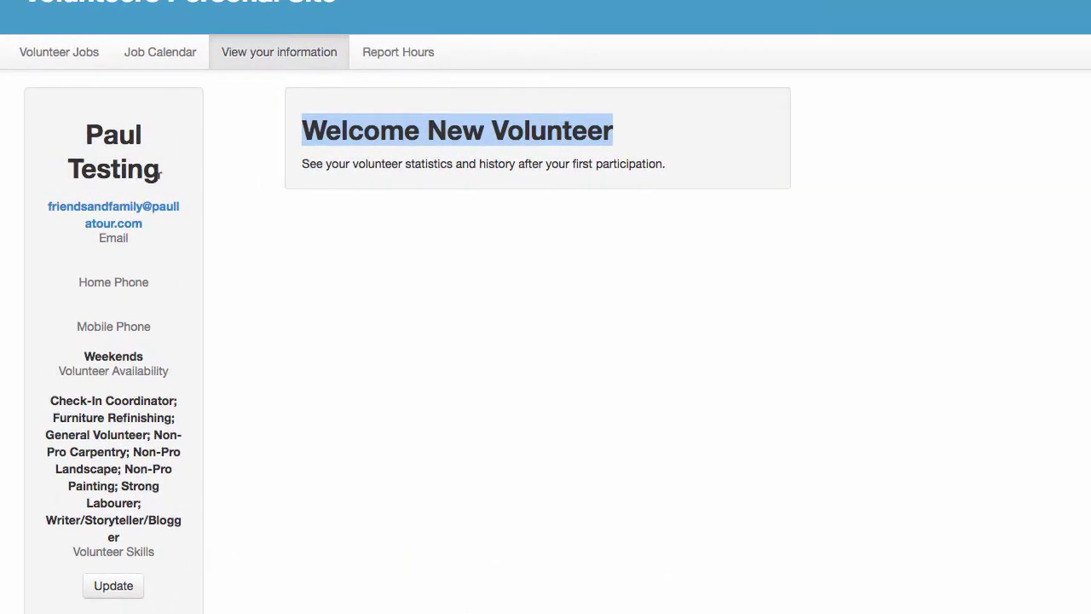
drag(159, 175, 85, 134)
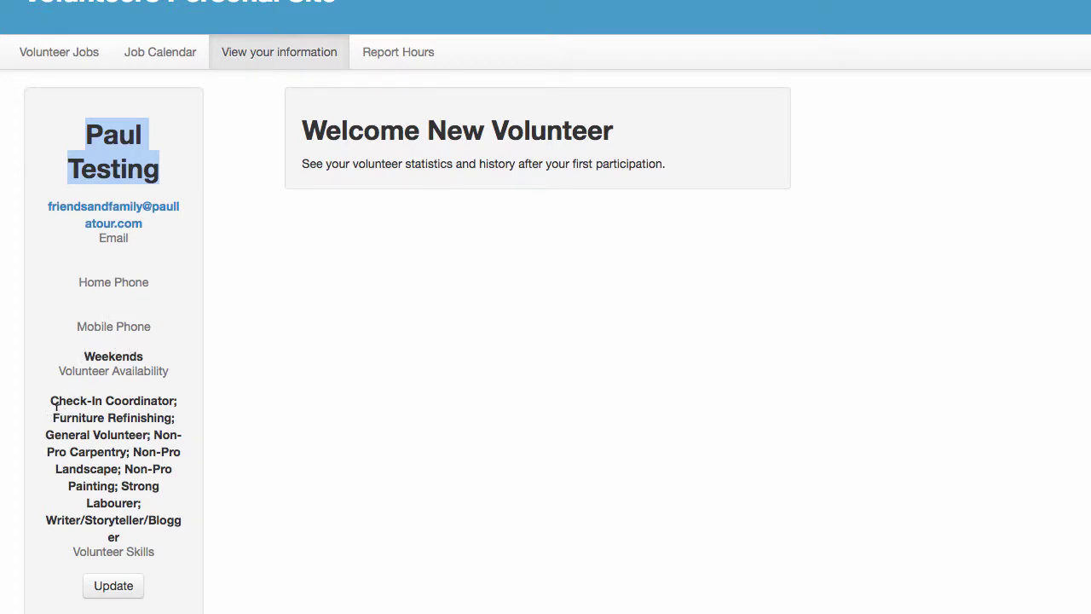
drag(50, 396, 142, 529)
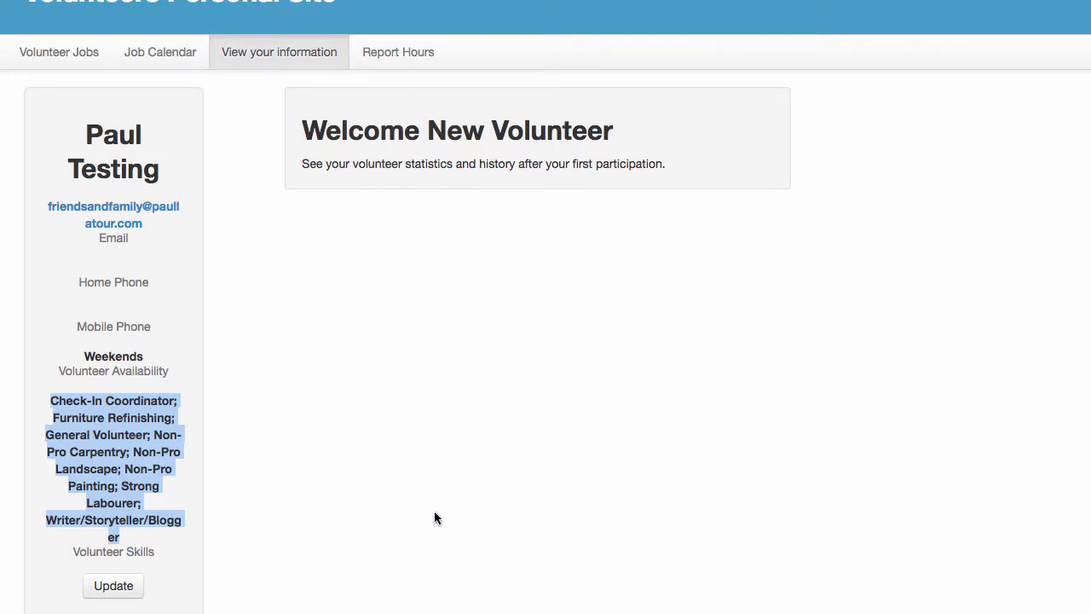
scroll(434, 518, down, 3)
scroll(20, 524, down, 2)
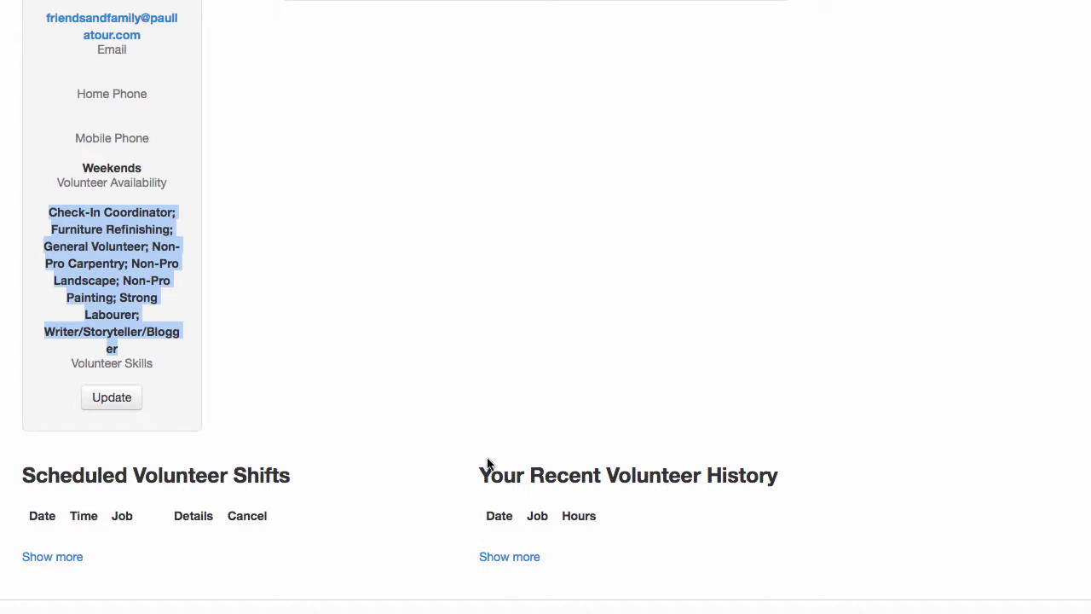
scroll(459, 310, up, 5)
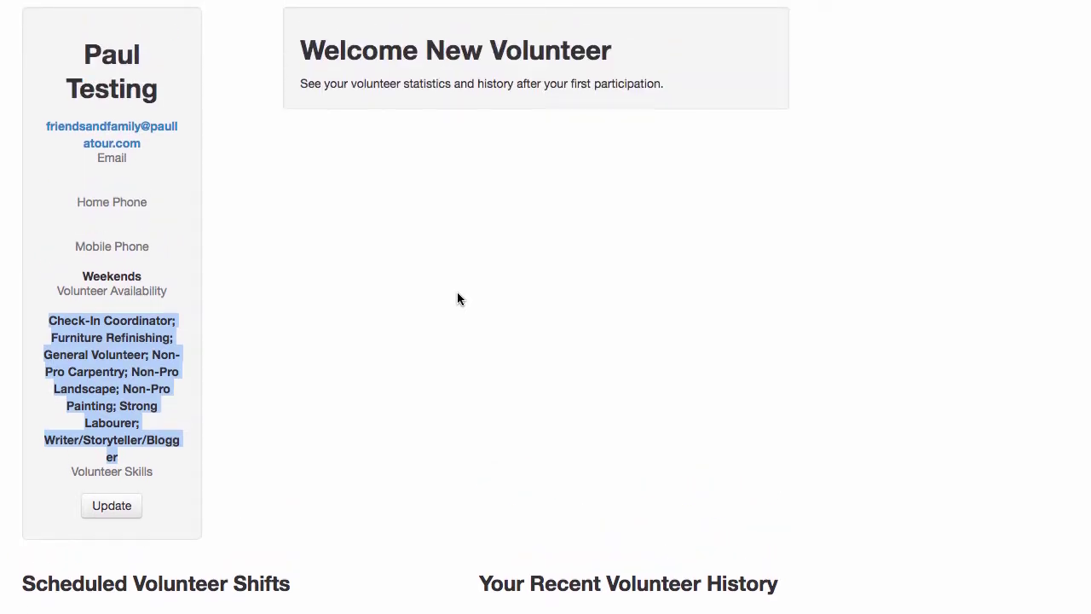
scroll(393, 224, up, 3)
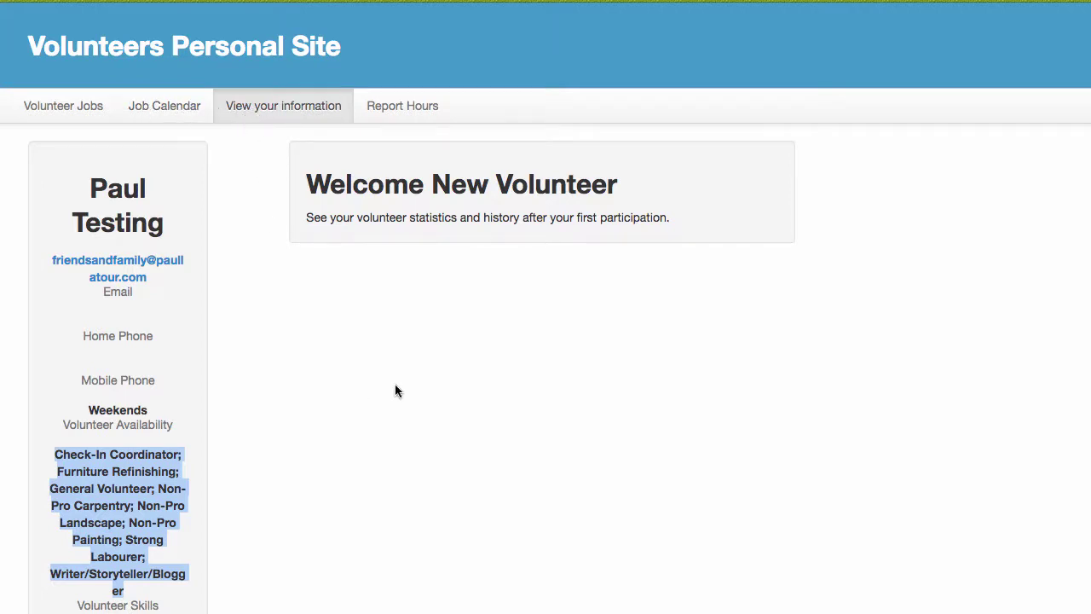
scroll(395, 383, down, 1)
scroll(391, 417, down, 2)
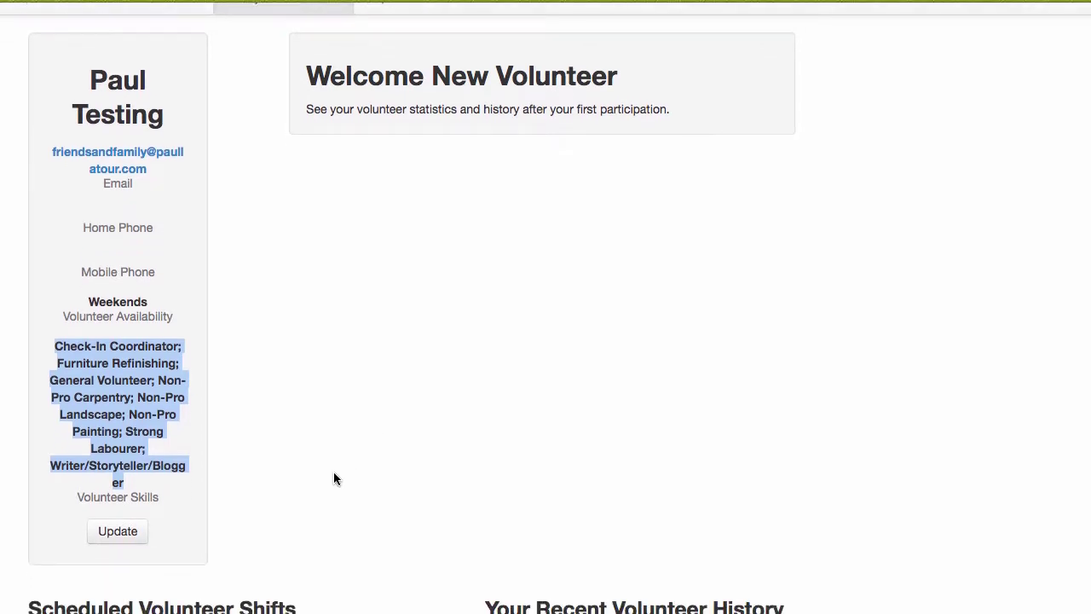
click(124, 533)
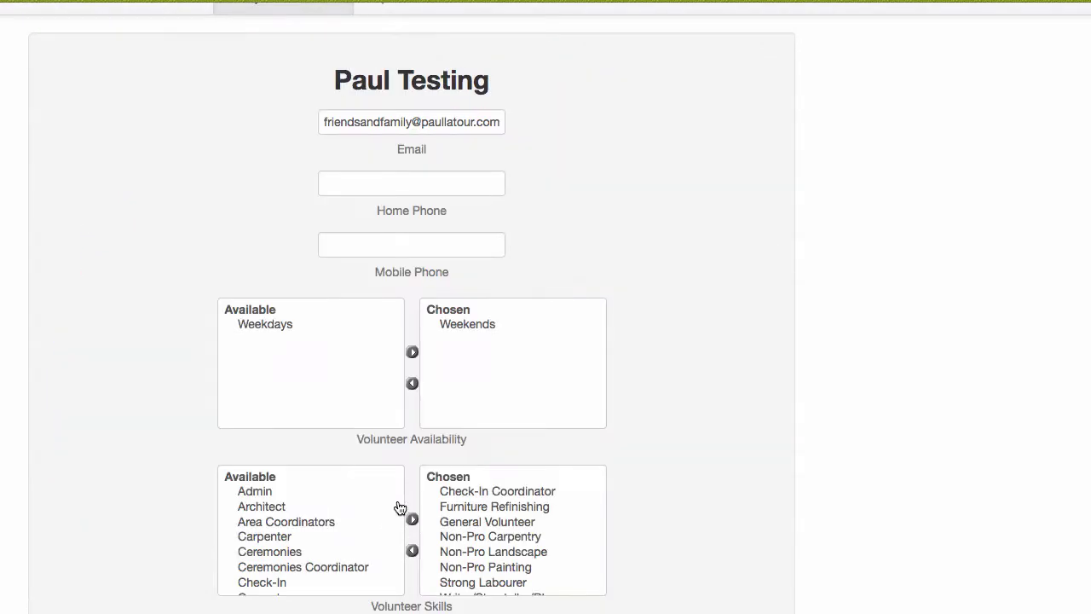
scroll(425, 233, down, 1)
scroll(425, 233, down, 1)
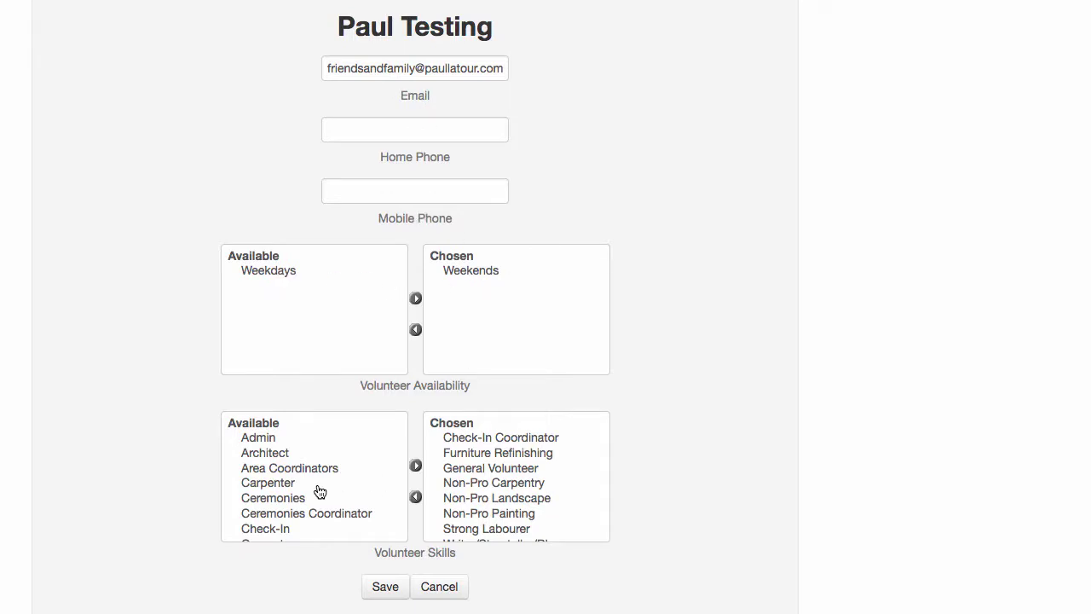
scroll(316, 492, down, 2)
scroll(354, 493, down, 5)
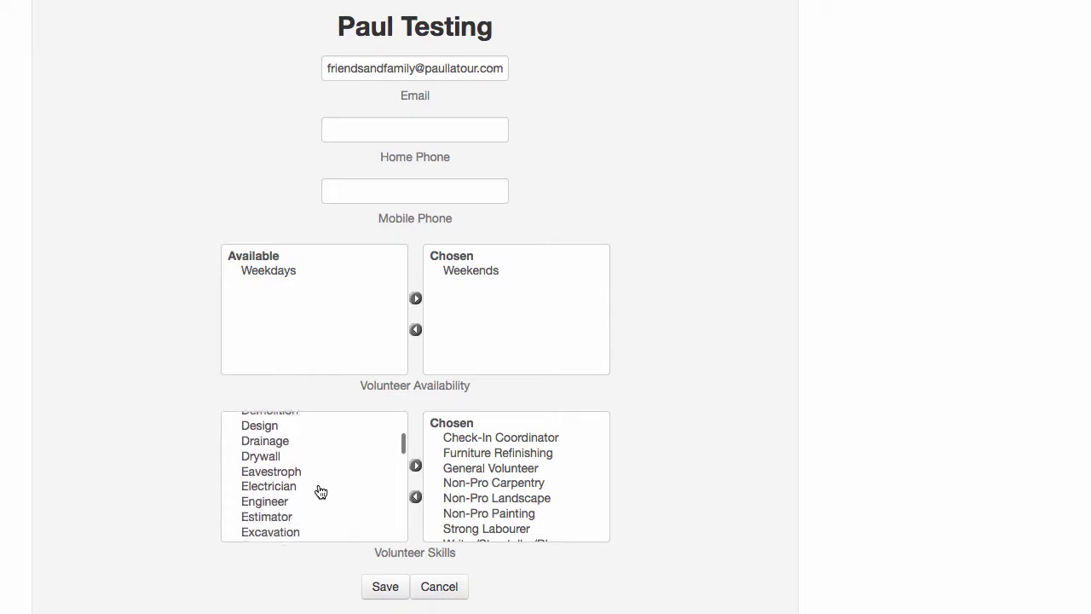
scroll(494, 475, down, 1)
scroll(494, 475, up, 1)
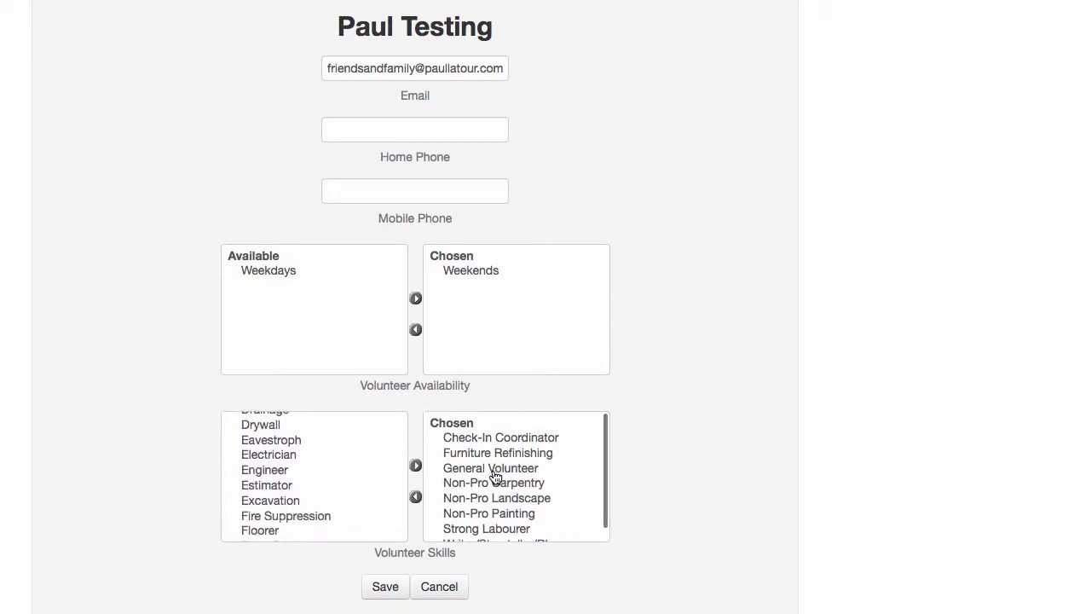
scroll(316, 471, down, 3)
scroll(287, 471, down, 1)
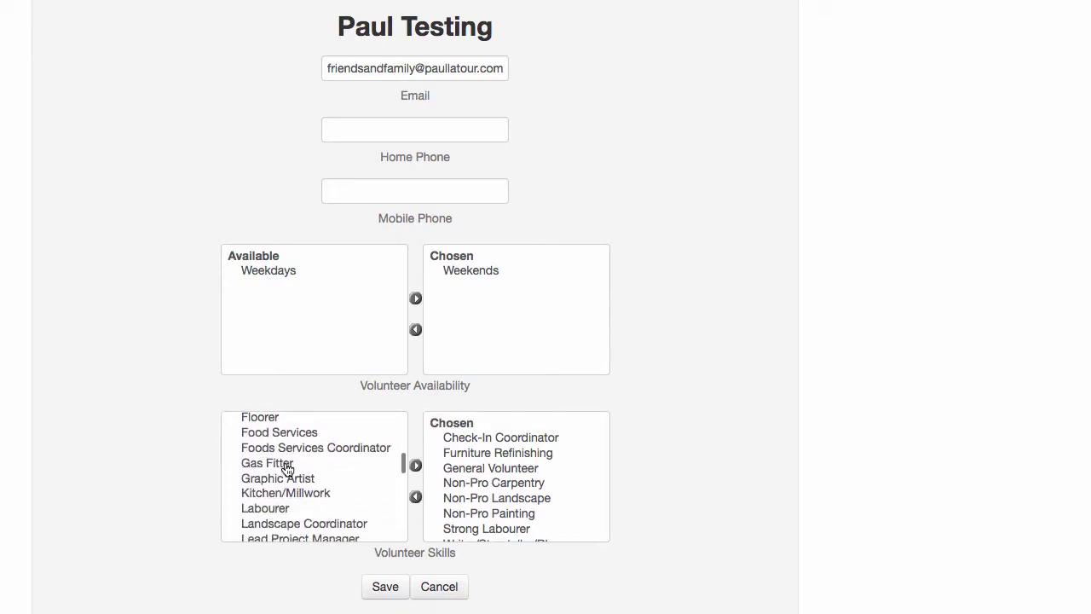
scroll(287, 471, down, 10)
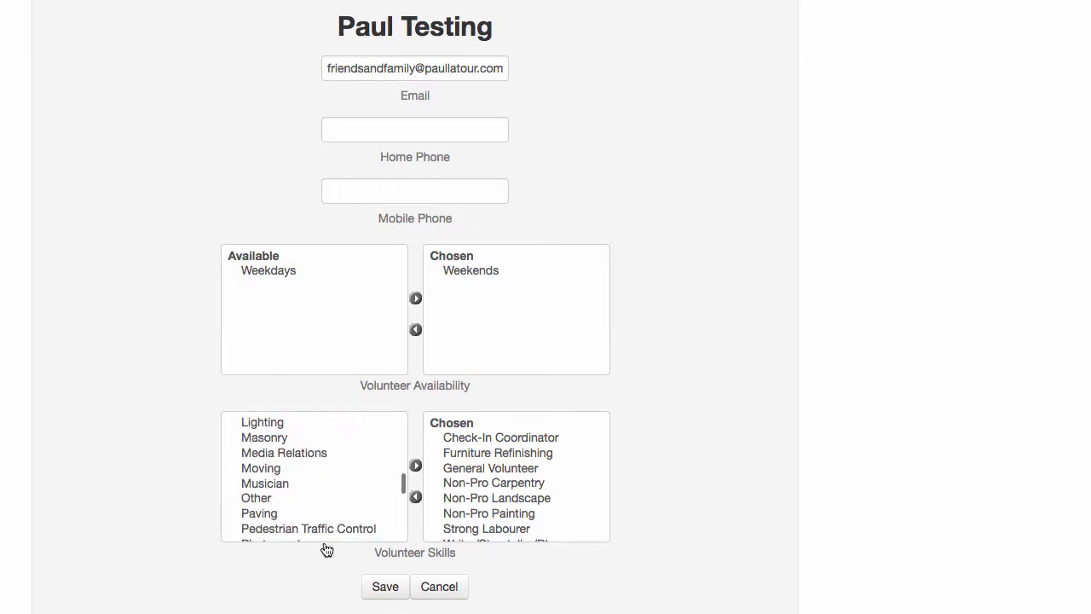
click(435, 591)
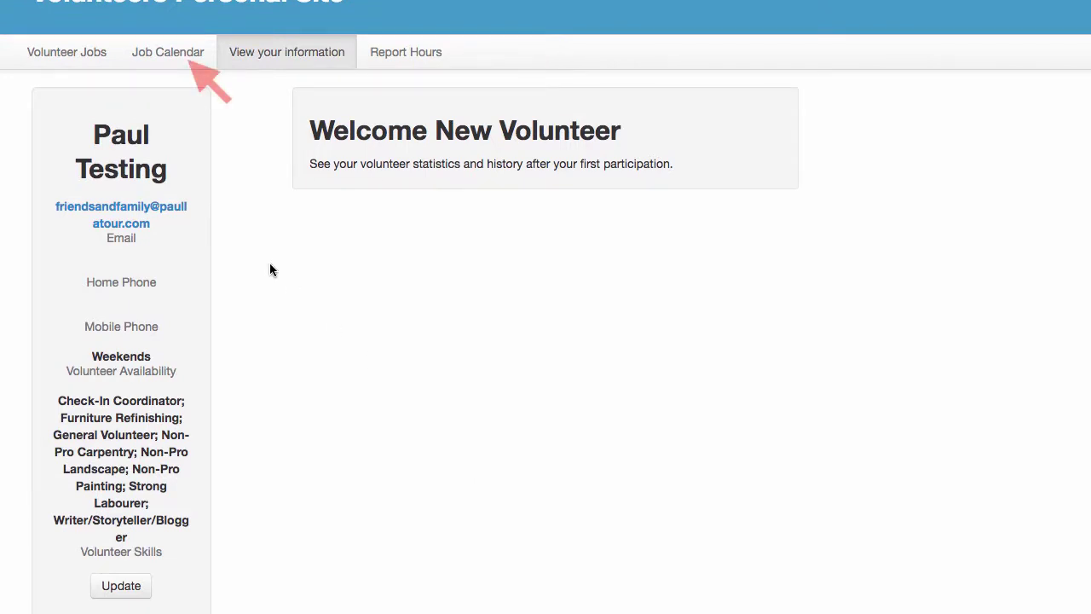
Show the Job Calendar by week and advance three weeks to May 27 – June 2, 2018
click(166, 54)
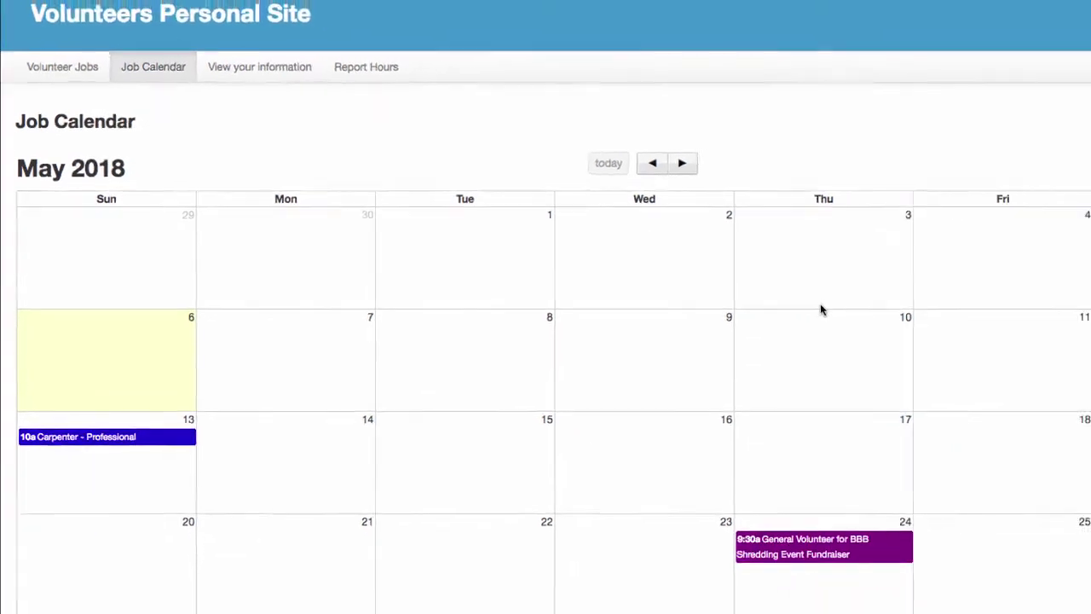
scroll(699, 293, down, 3)
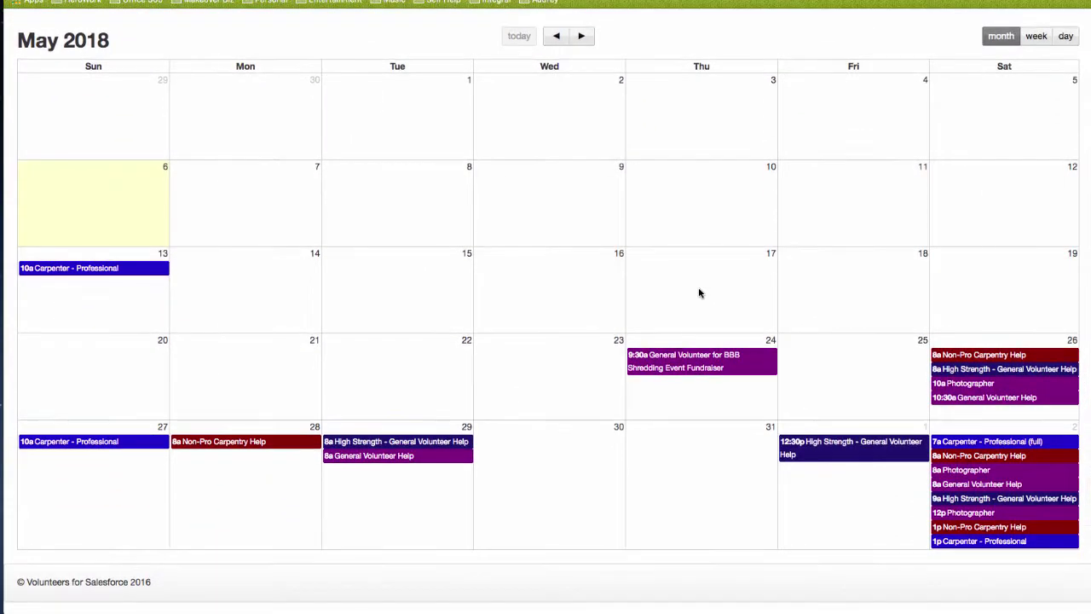
scroll(657, 223, up, 1)
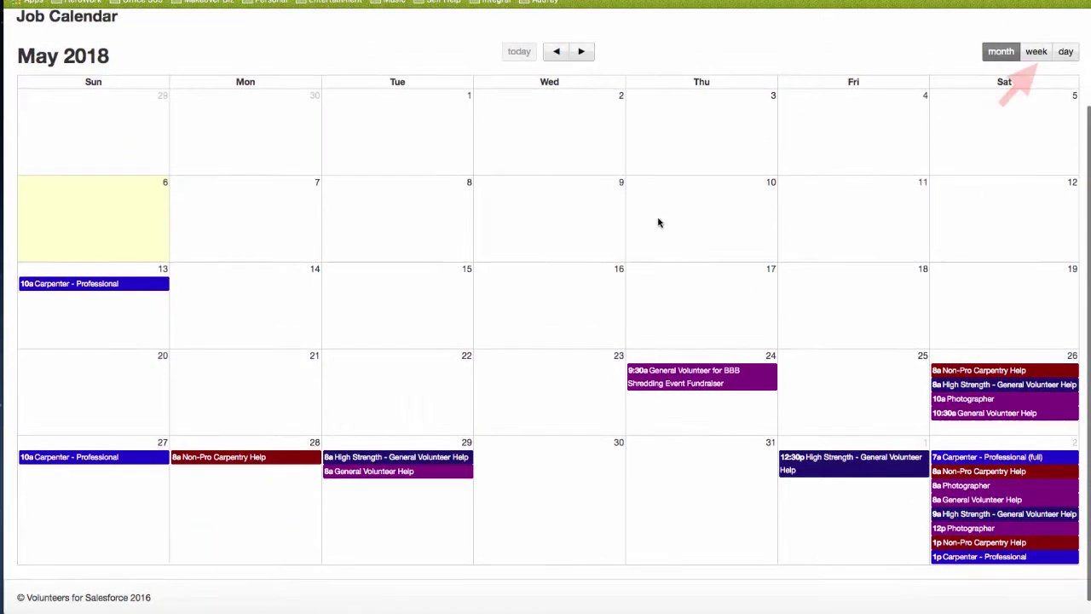
click(1034, 52)
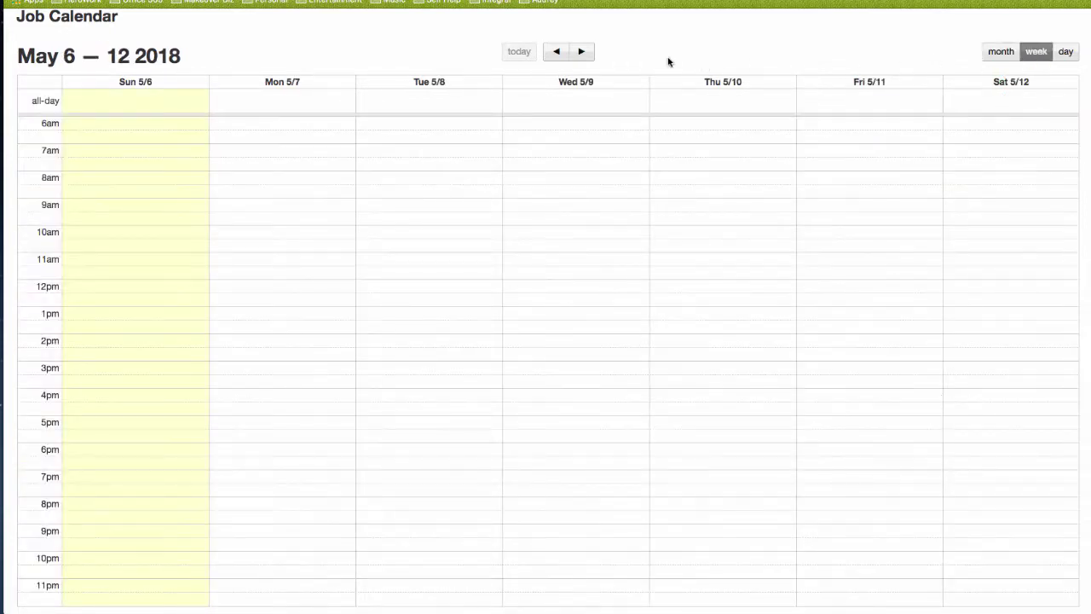
click(582, 52)
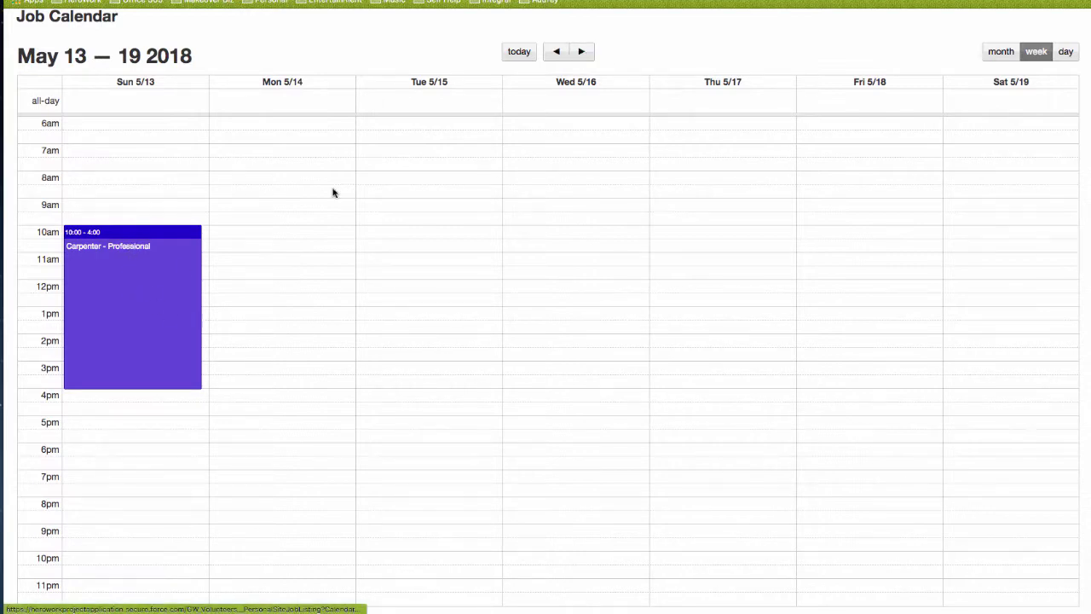
click(583, 52)
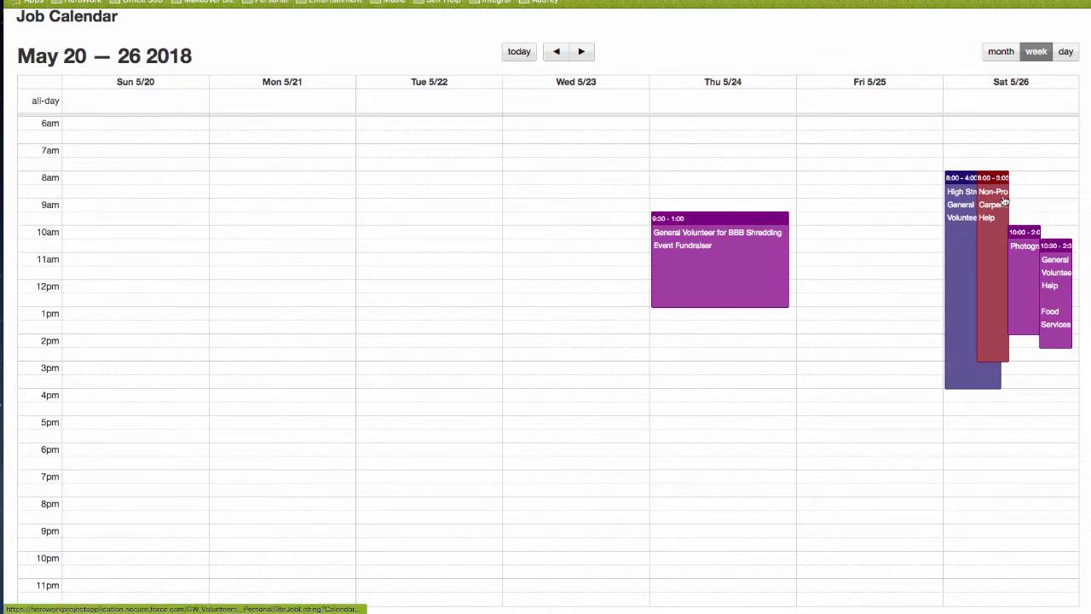
click(583, 52)
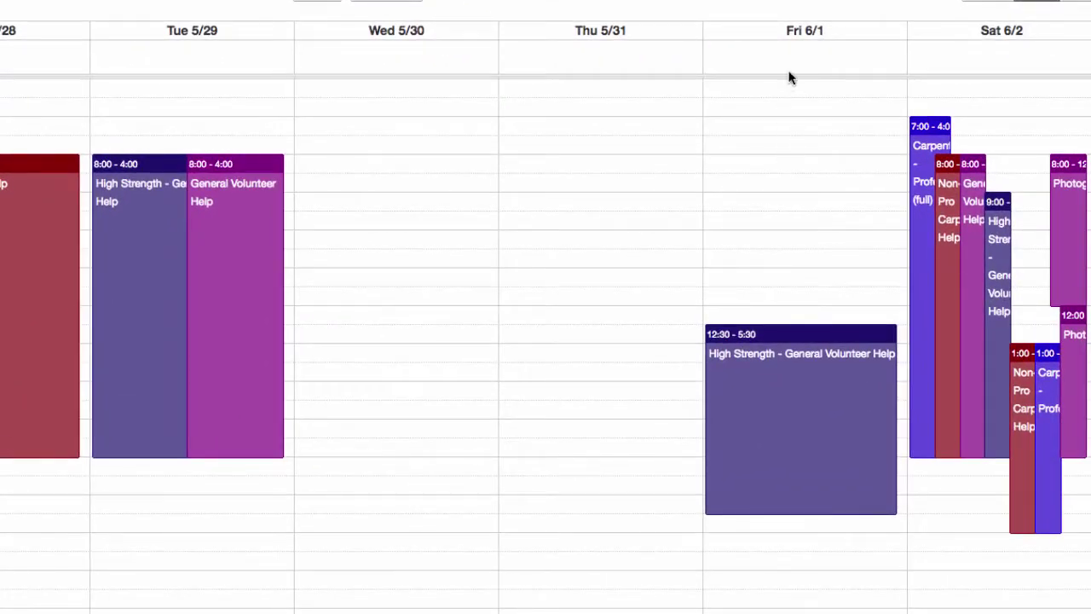
Book Friday's High Strength - General Volunteer Help shift, 6/1/2018 12:30–5:30 pm, and close the confirmation
click(794, 389)
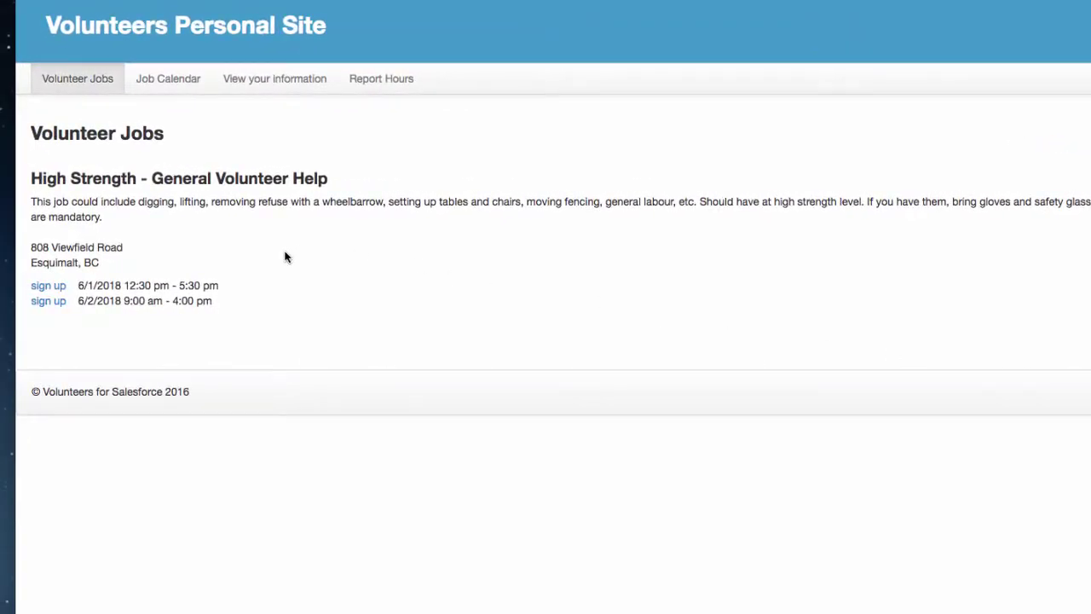
click(56, 291)
click(34, 292)
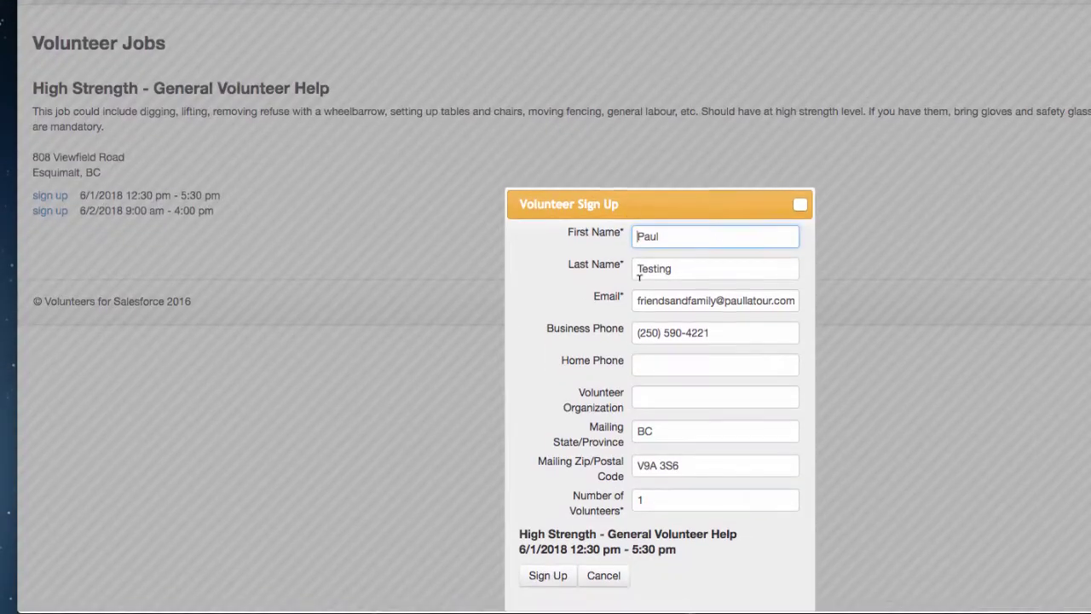
click(551, 577)
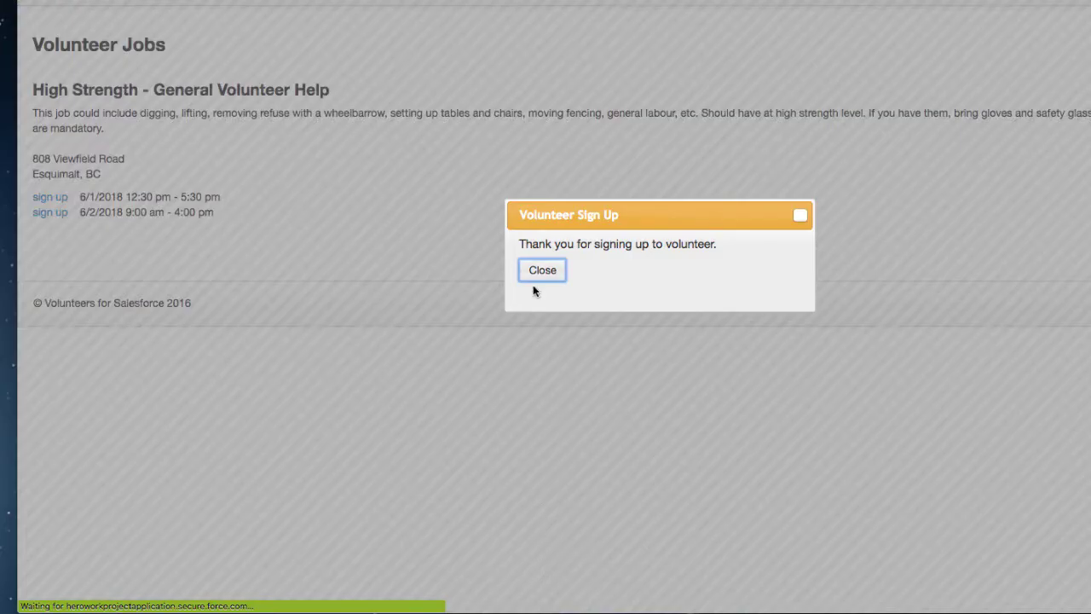
click(539, 270)
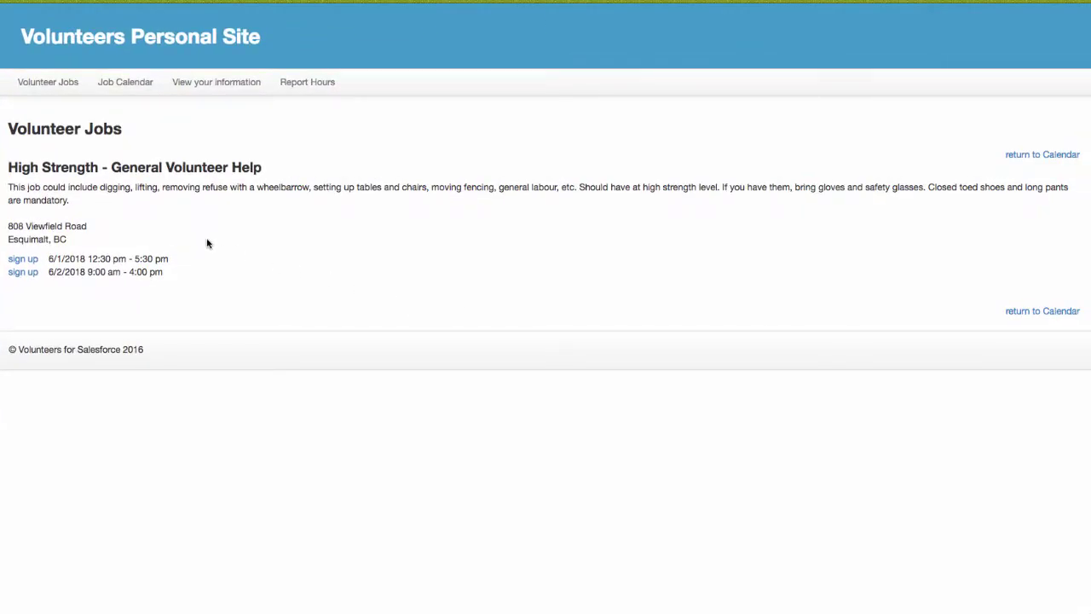
Switch the Job Calendar to weekly view and advance to June 3–9, 2018
click(1042, 156)
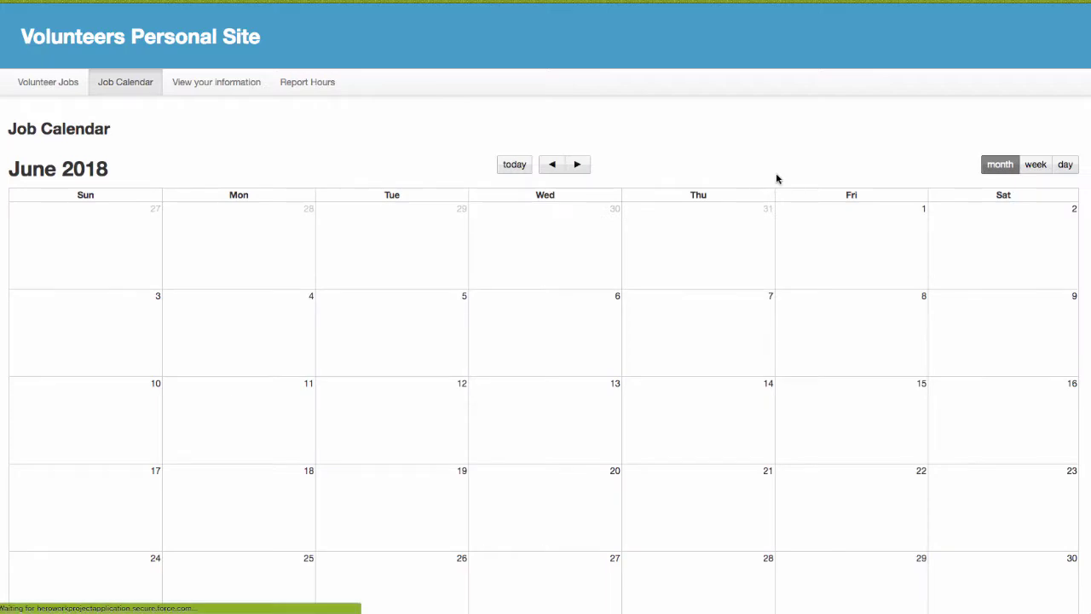
scroll(707, 181, down, 2)
scroll(707, 182, down, 1)
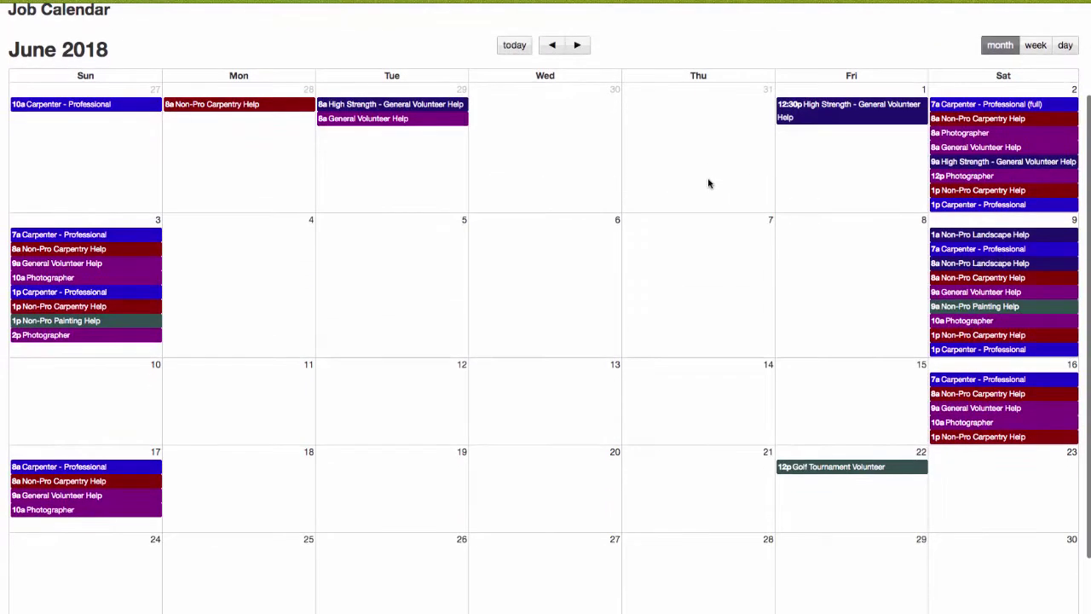
click(1034, 46)
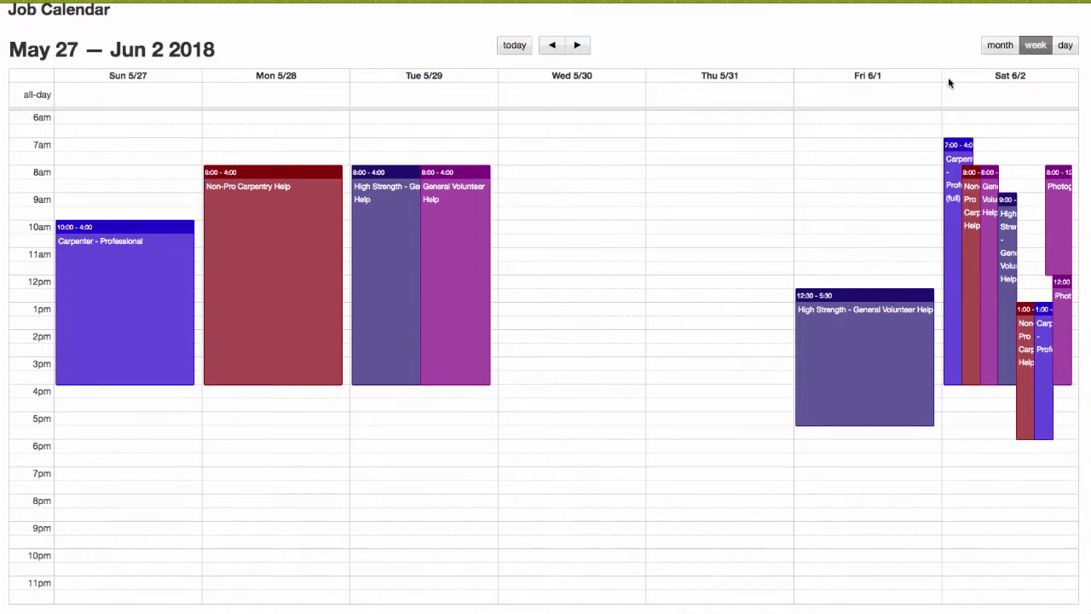
scroll(106, 81, up, 1)
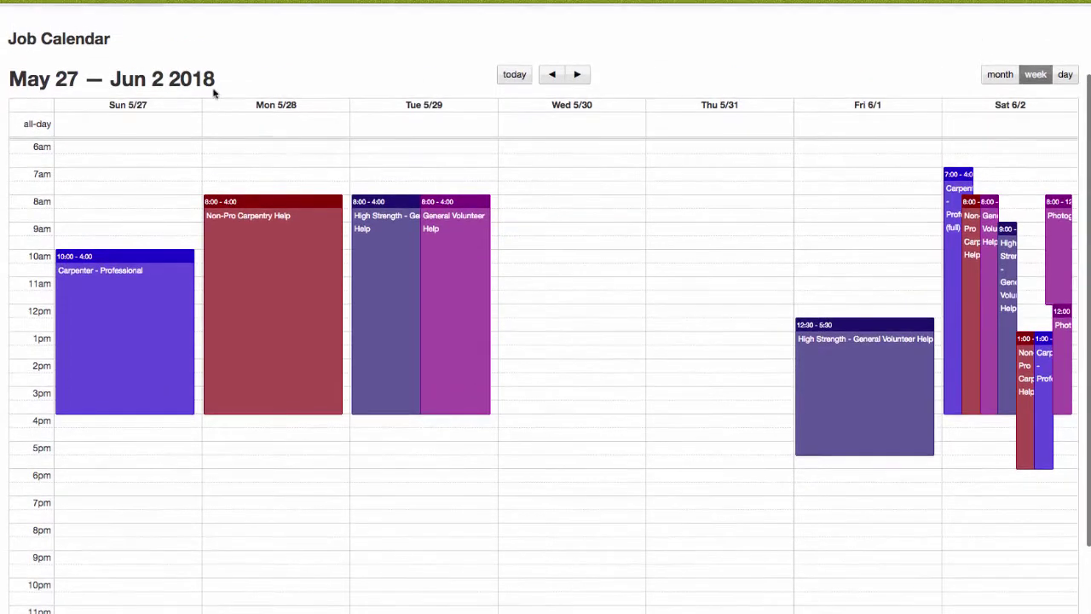
click(577, 66)
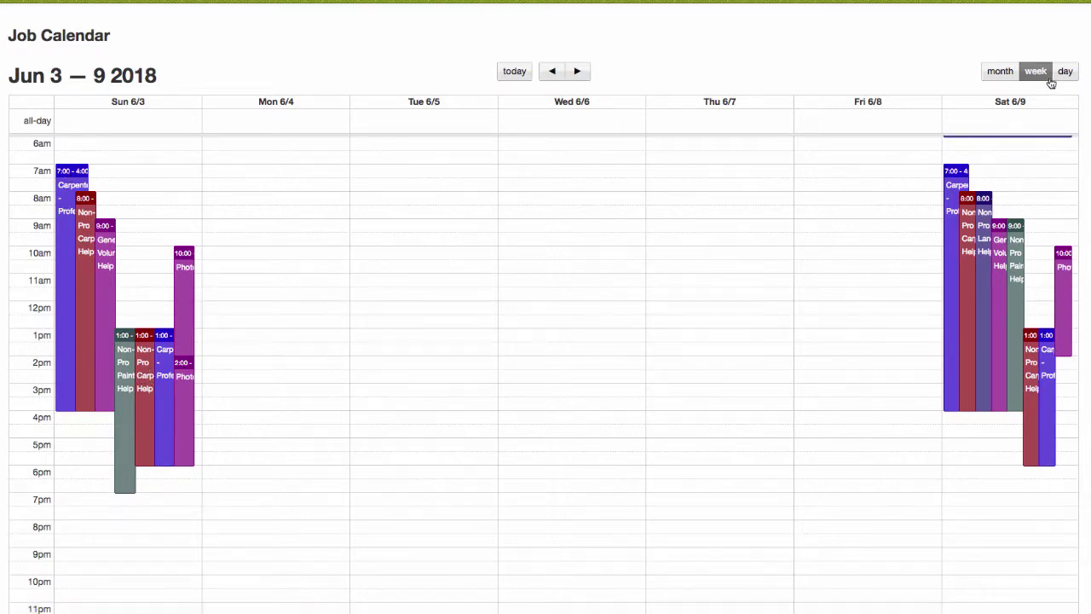
Switch to day view and step back through the days toward Sunday, June 3
click(1066, 70)
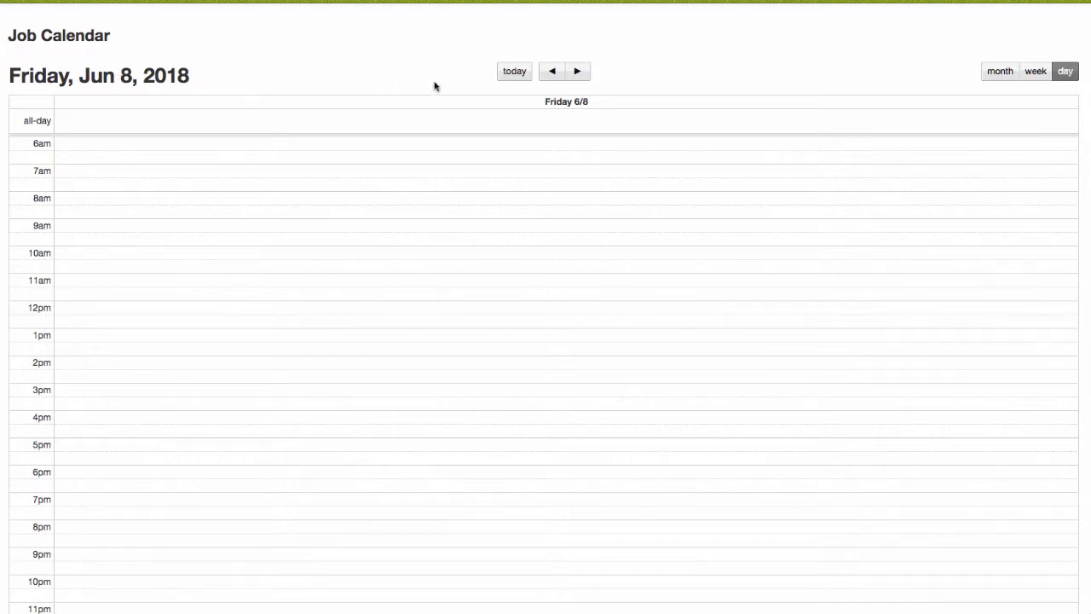
click(576, 73)
click(550, 74)
click(551, 74)
click(551, 74)
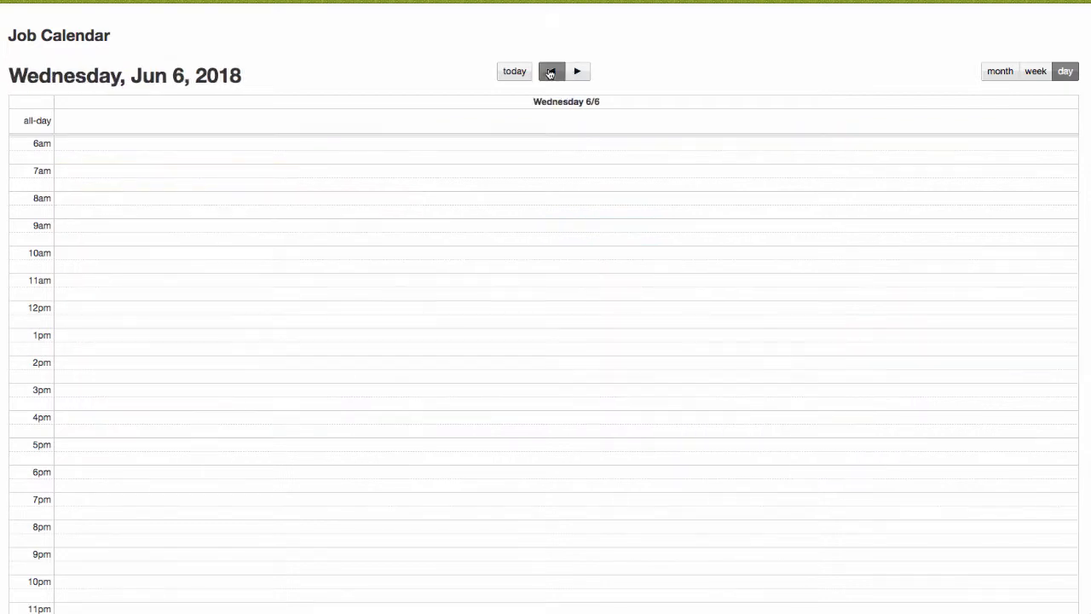
click(550, 73)
click(551, 74)
click(551, 74)
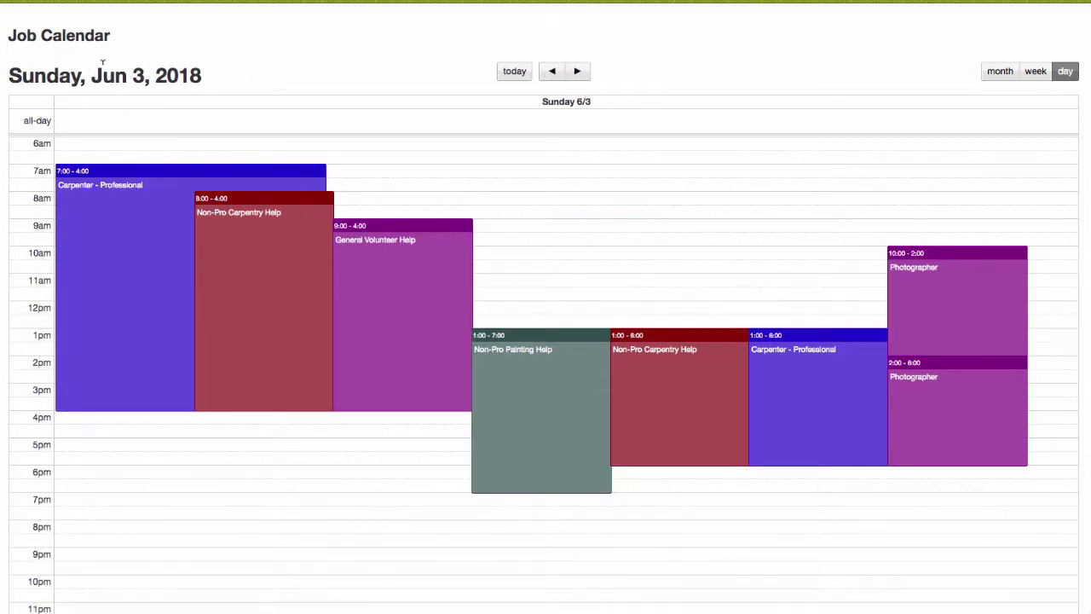
Book the Non-Pro Painting Help shift, 6/3/2018 1:00–7:00 pm, and close the thank-you box
click(528, 386)
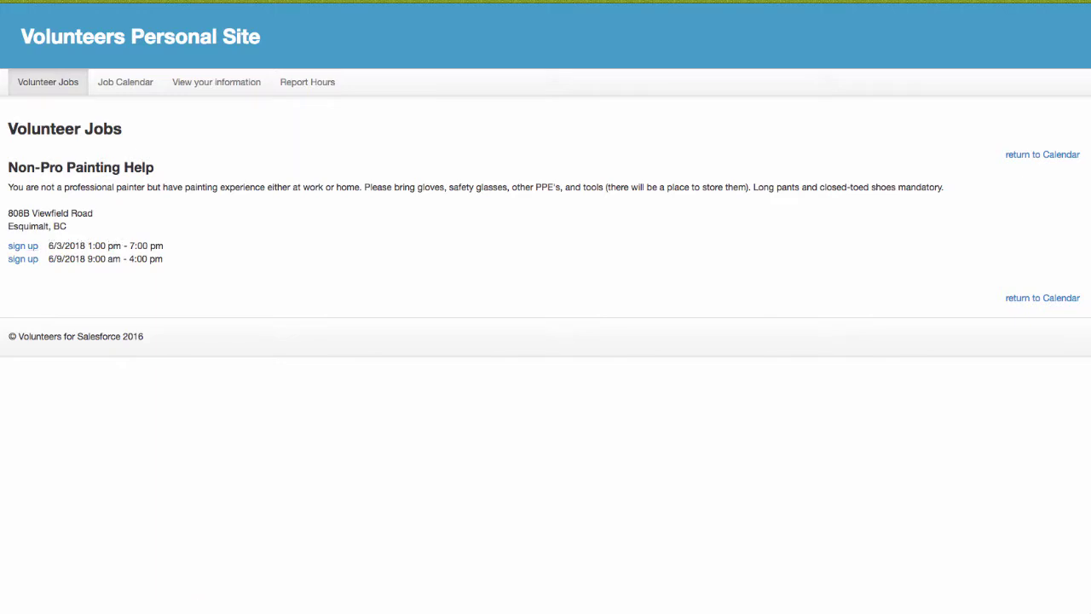
click(23, 246)
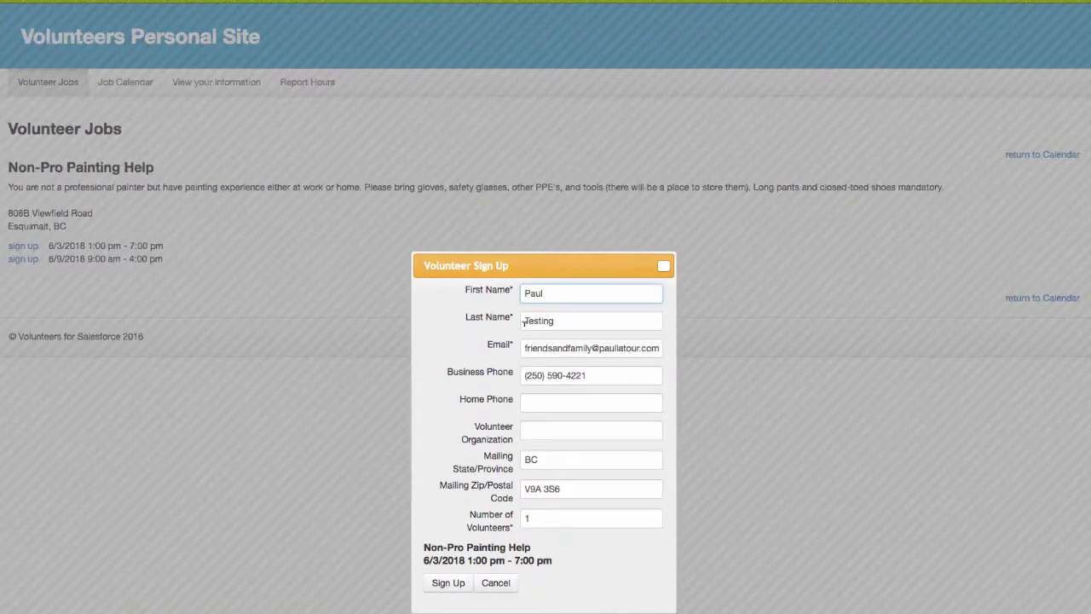
click(460, 583)
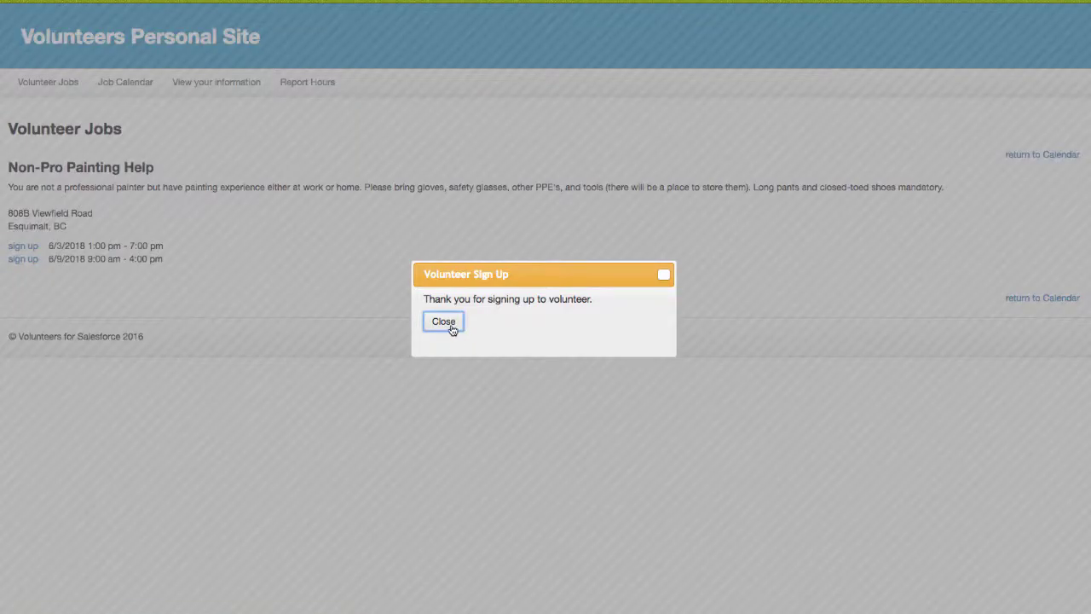
click(450, 324)
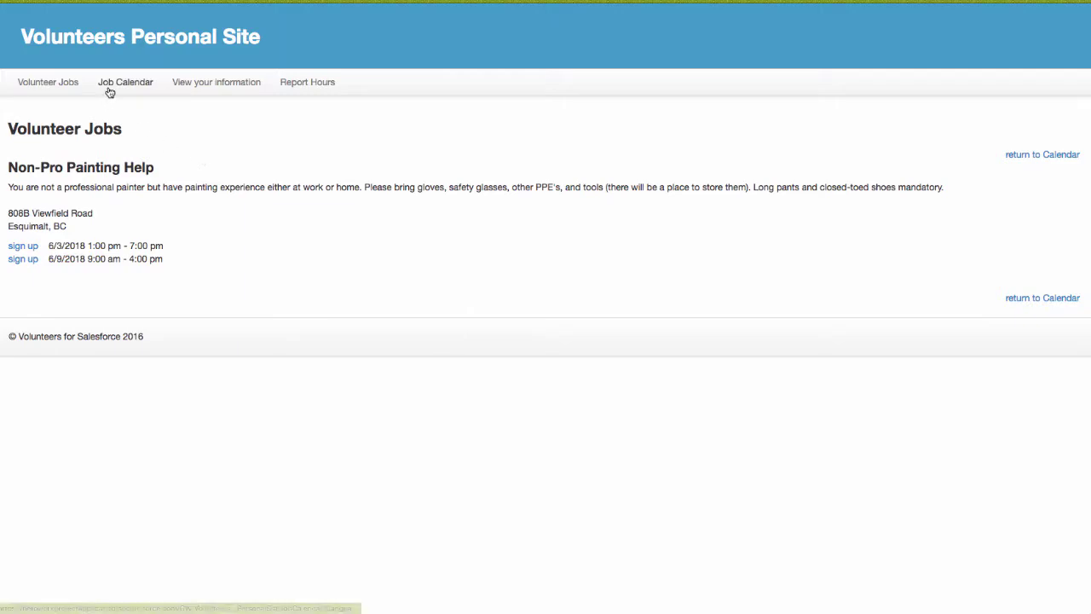
From the volunteer's profile, cancel the Sun 6/3/18 Non-Pro Painting Help shift and confirm
click(202, 83)
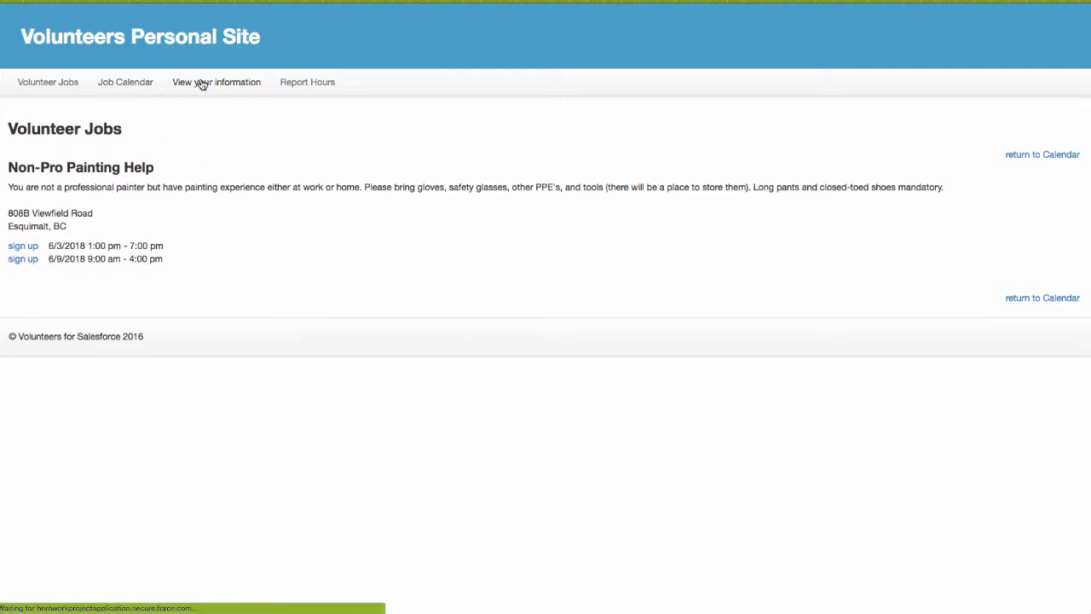
scroll(281, 429, down, 3)
scroll(281, 429, down, 2)
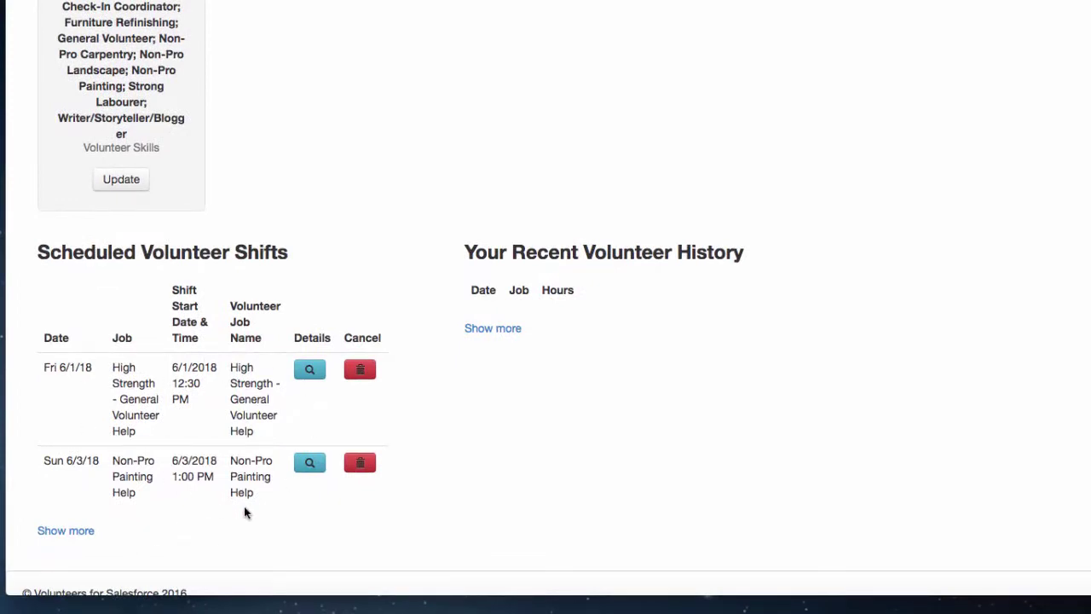
click(359, 464)
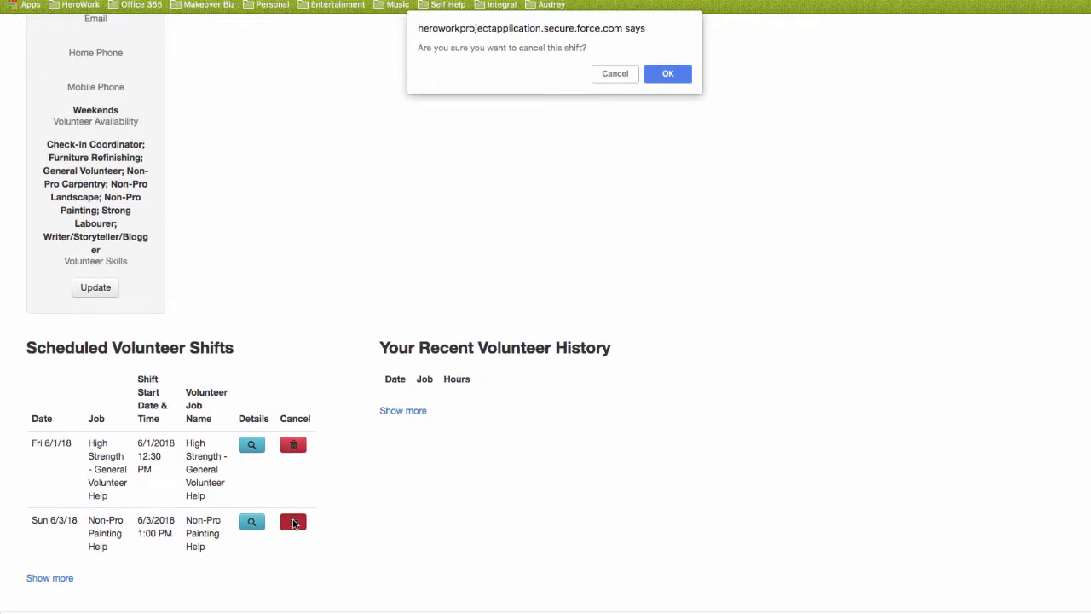
click(664, 75)
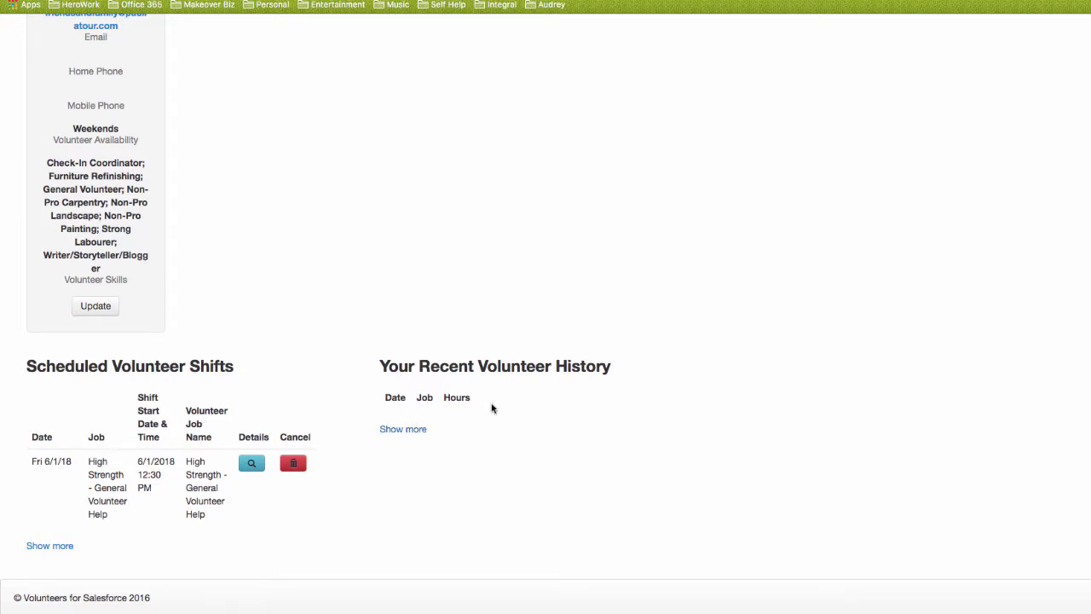
scroll(493, 402, up, 5)
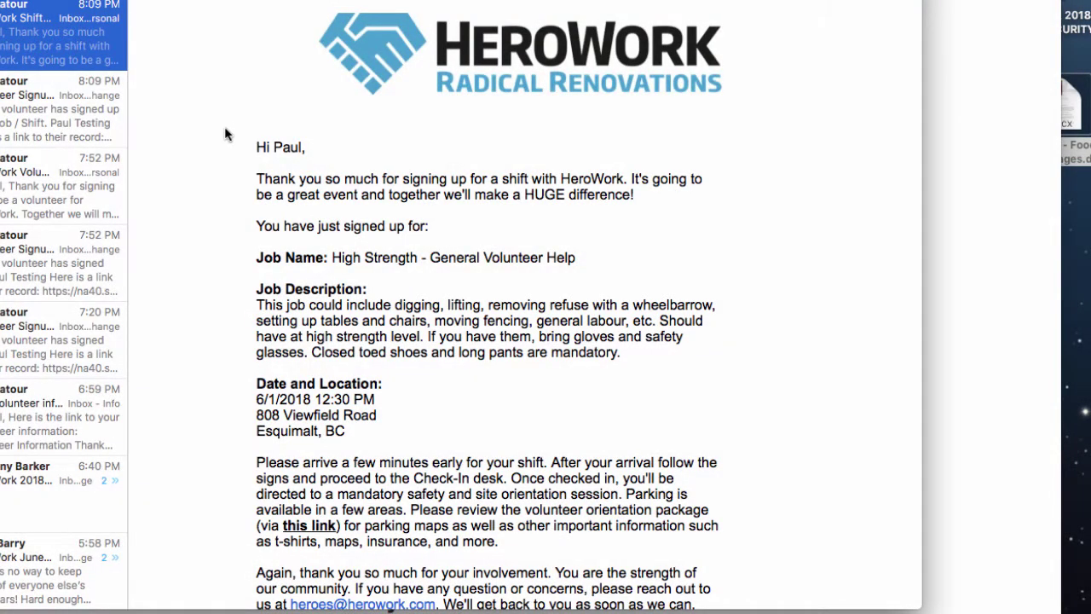
Read the High Strength 6/1/2018 12:30 PM Esquimalt confirmation, highlighting the Job Description and arrival details
scroll(225, 127, down, 4)
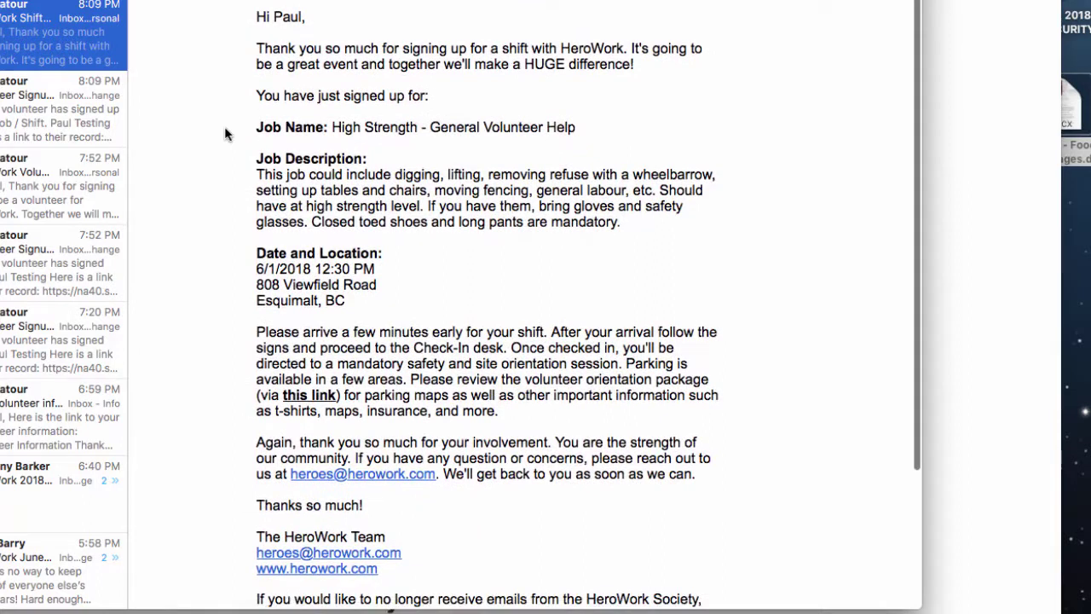
scroll(312, 133, down, 1)
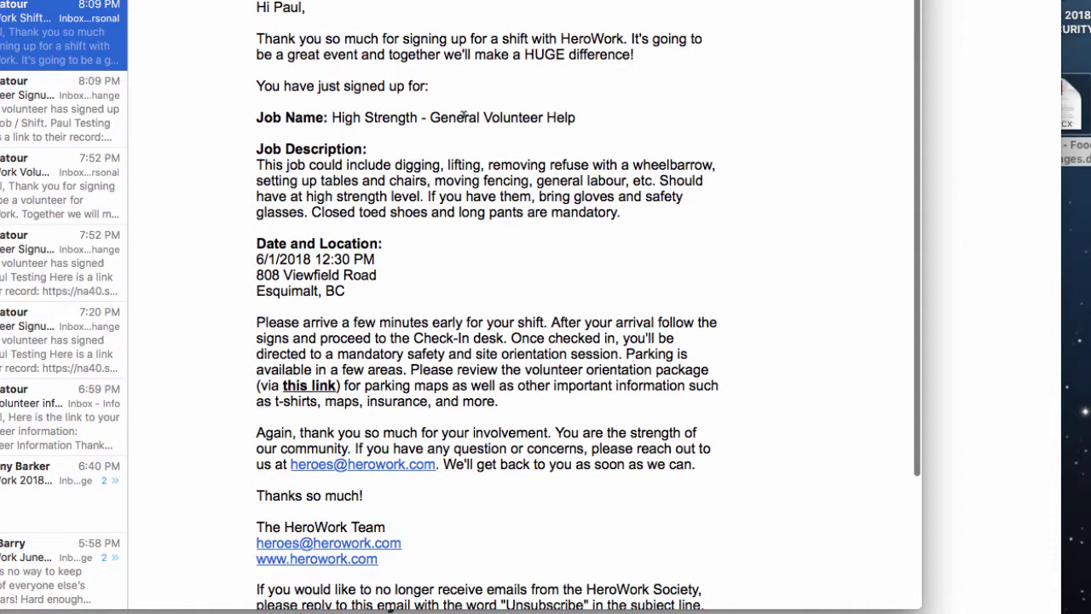
drag(254, 166, 255, 262)
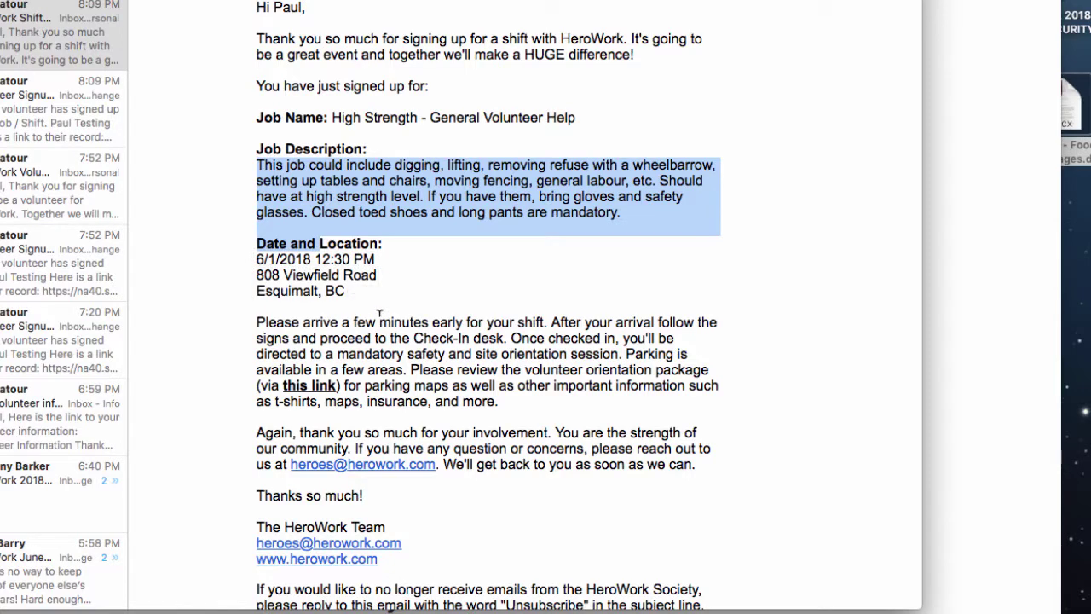
scroll(381, 314, down, 5)
drag(256, 253, 509, 326)
click(514, 338)
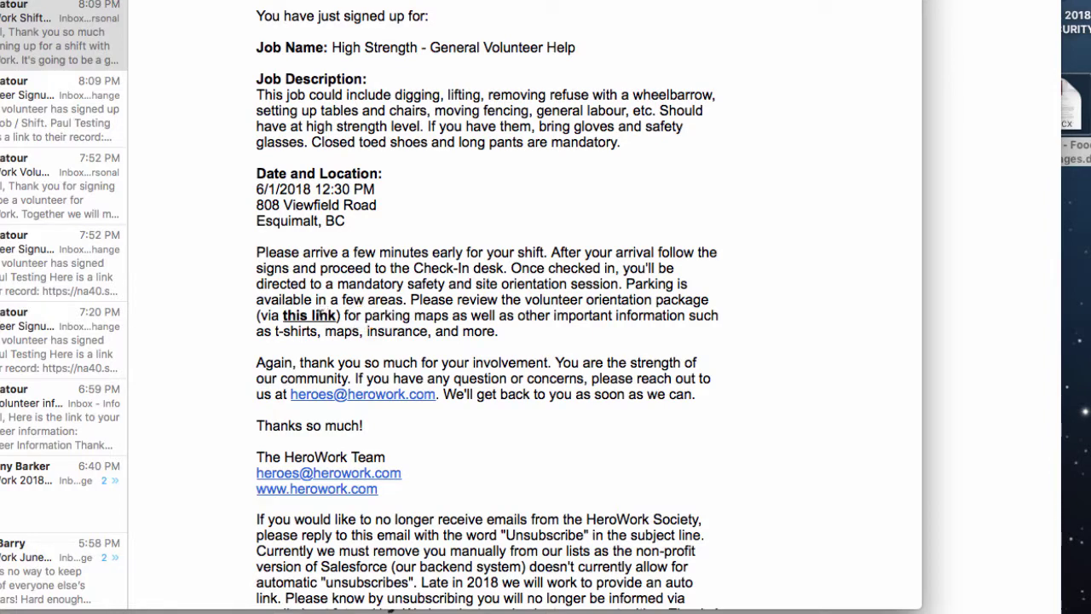
Follow the email's orientation link to the Food Rescue Community Kitchen Radical Renovation document and review its contents
click(318, 316)
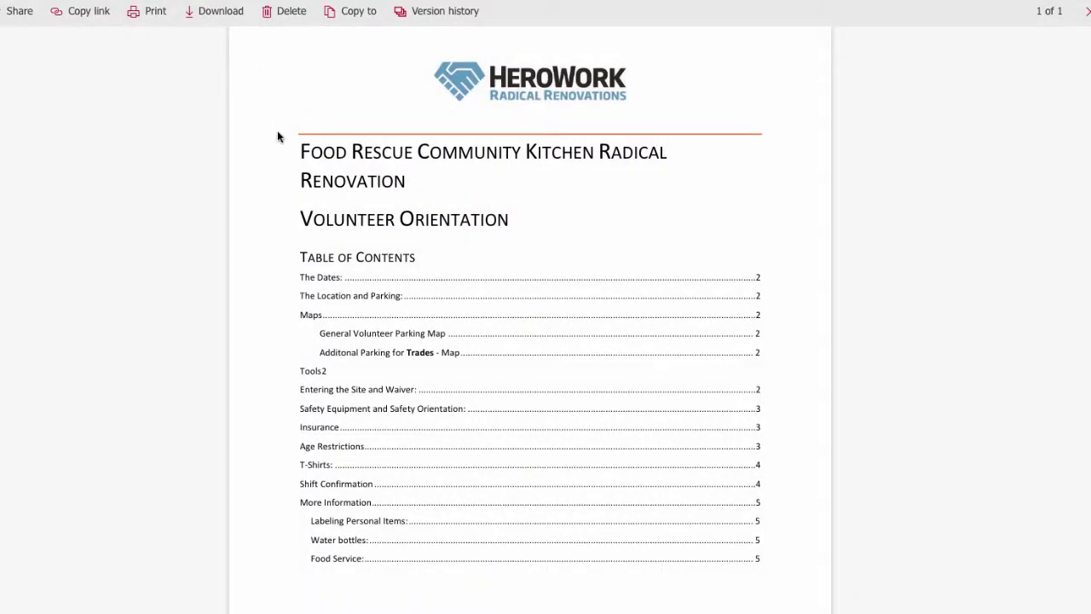
mouse_move(297, 149)
mouse_down()
mouse_move(341, 166)
mouse_move(302, 152)
mouse_up()
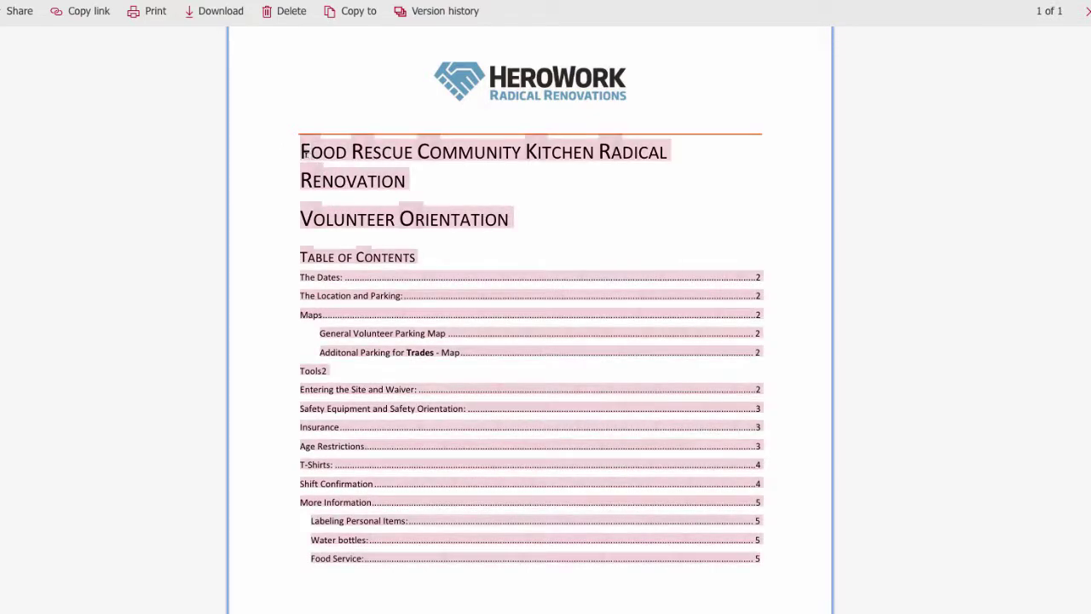
click(438, 273)
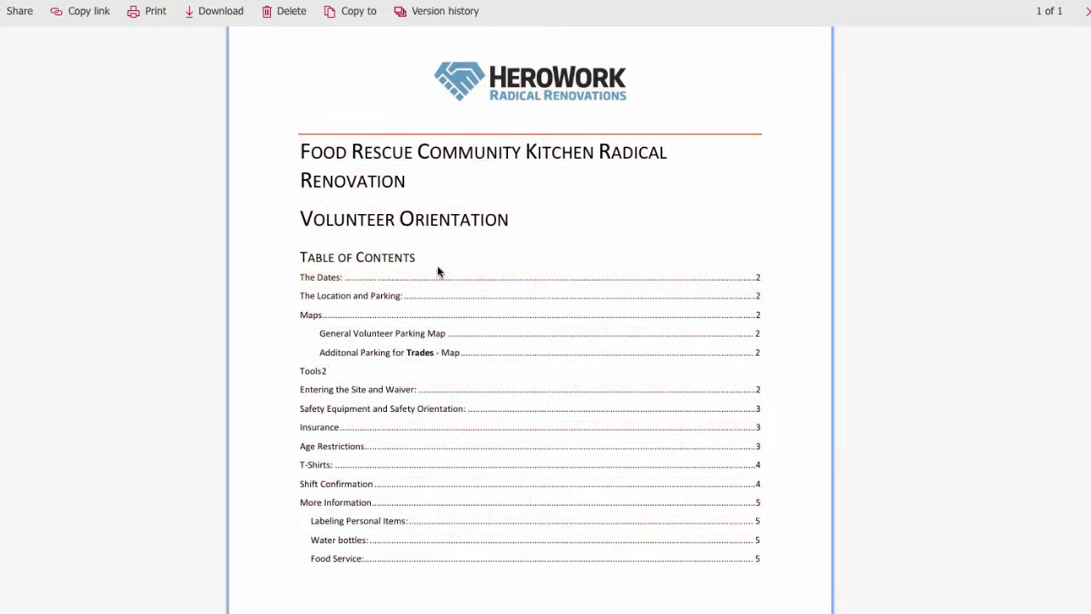